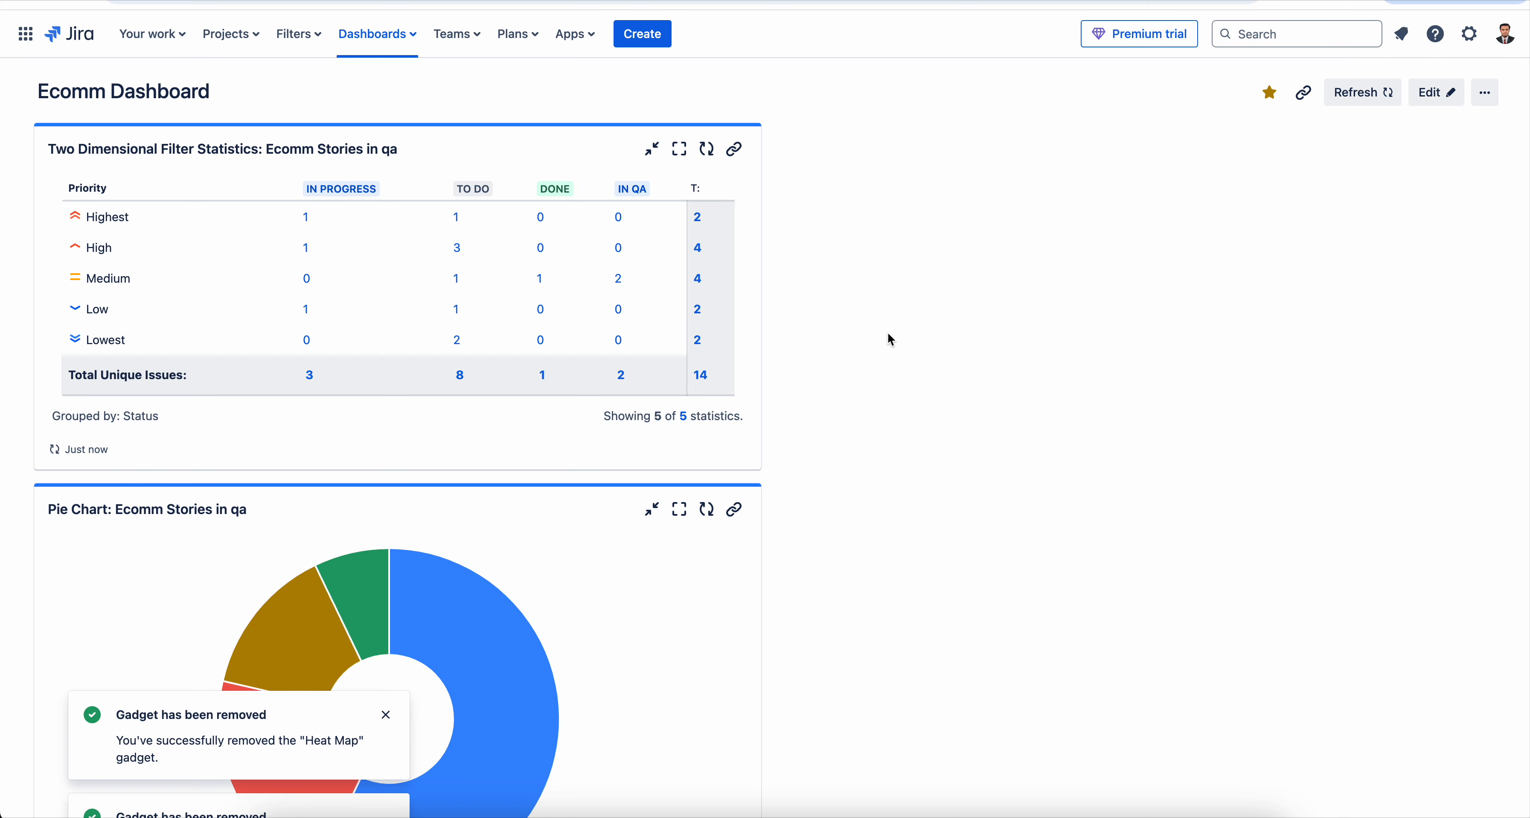
# - Dismiss the gadget-removal notifications and look over the dashboard's statistics table and pie chart
pyautogui.click(385, 715)
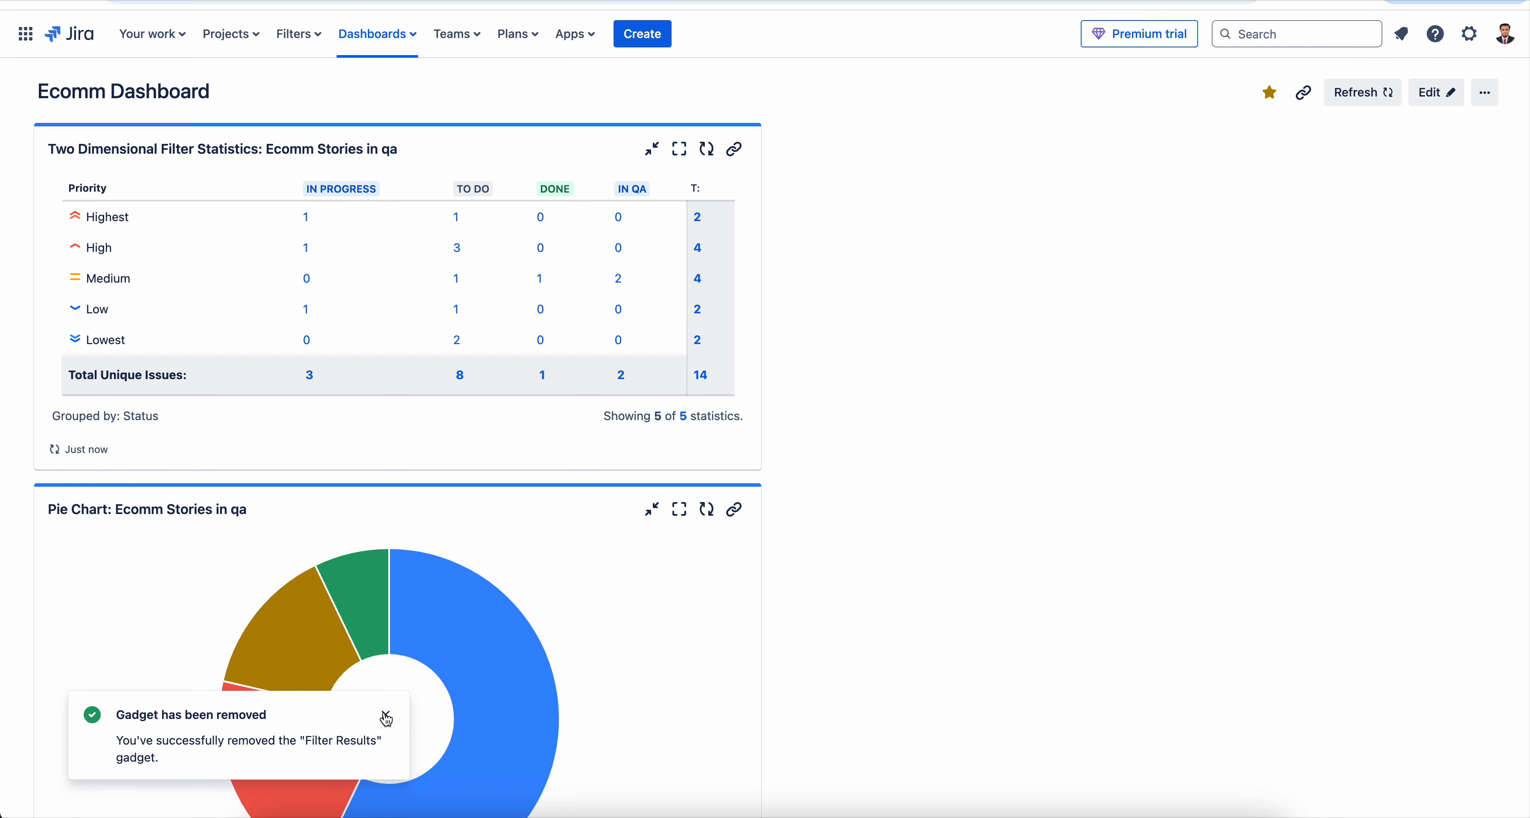
pyautogui.click(385, 716)
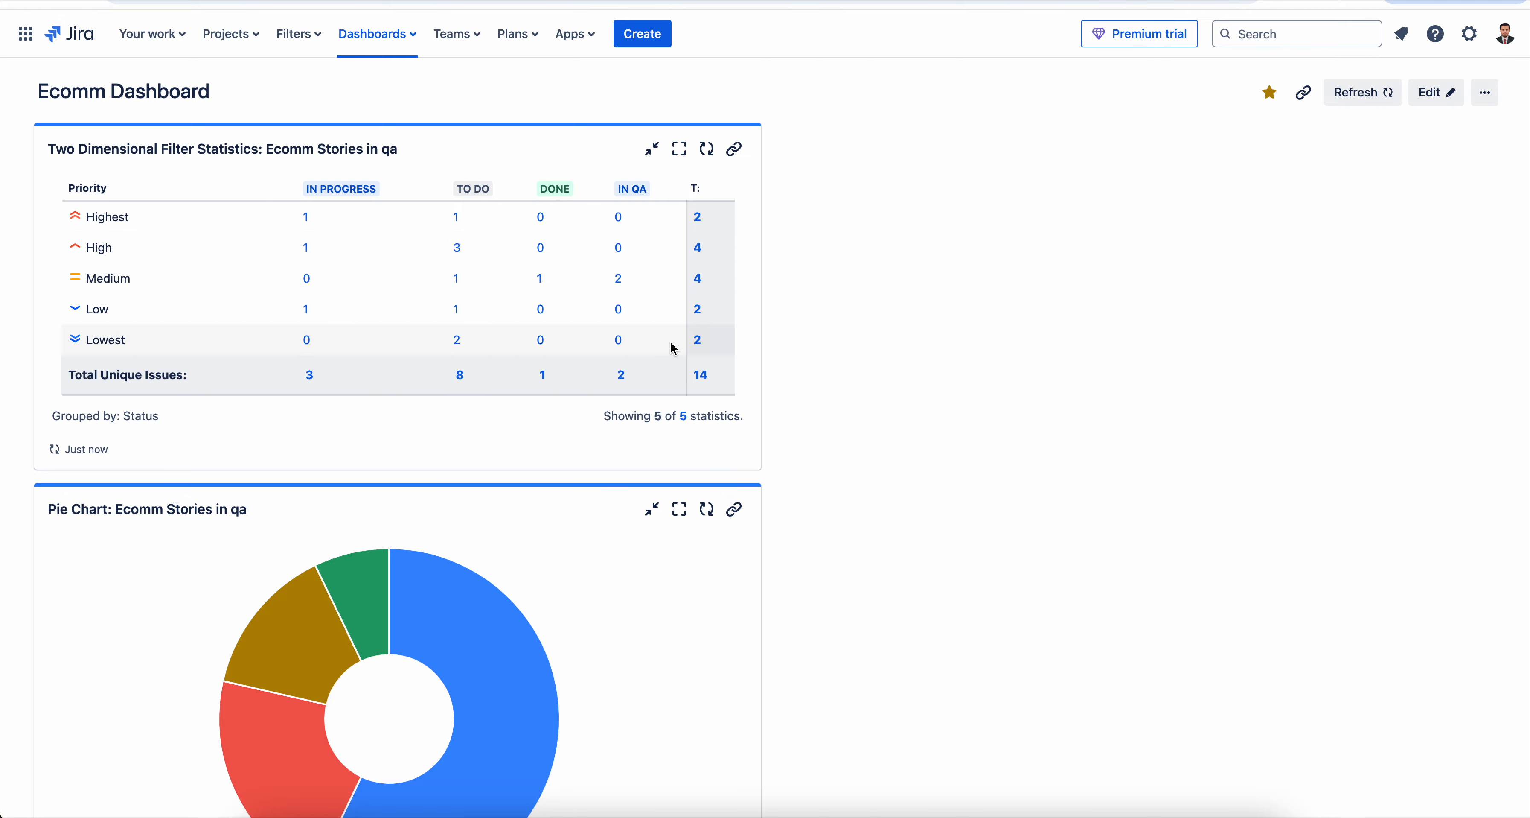
pyautogui.scroll(-5, 775, 385)
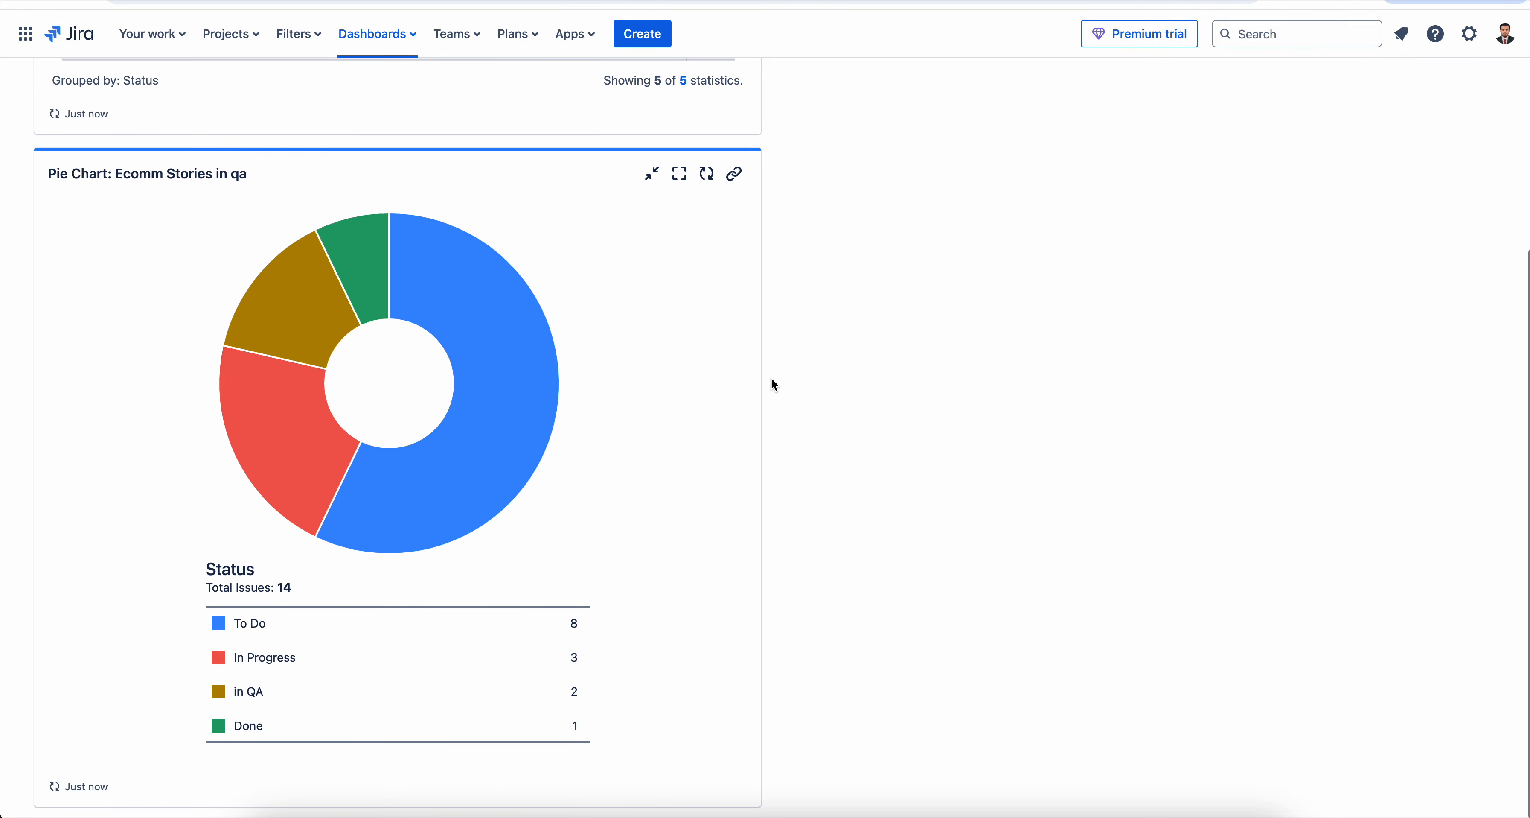
pyautogui.scroll(6, 774, 385)
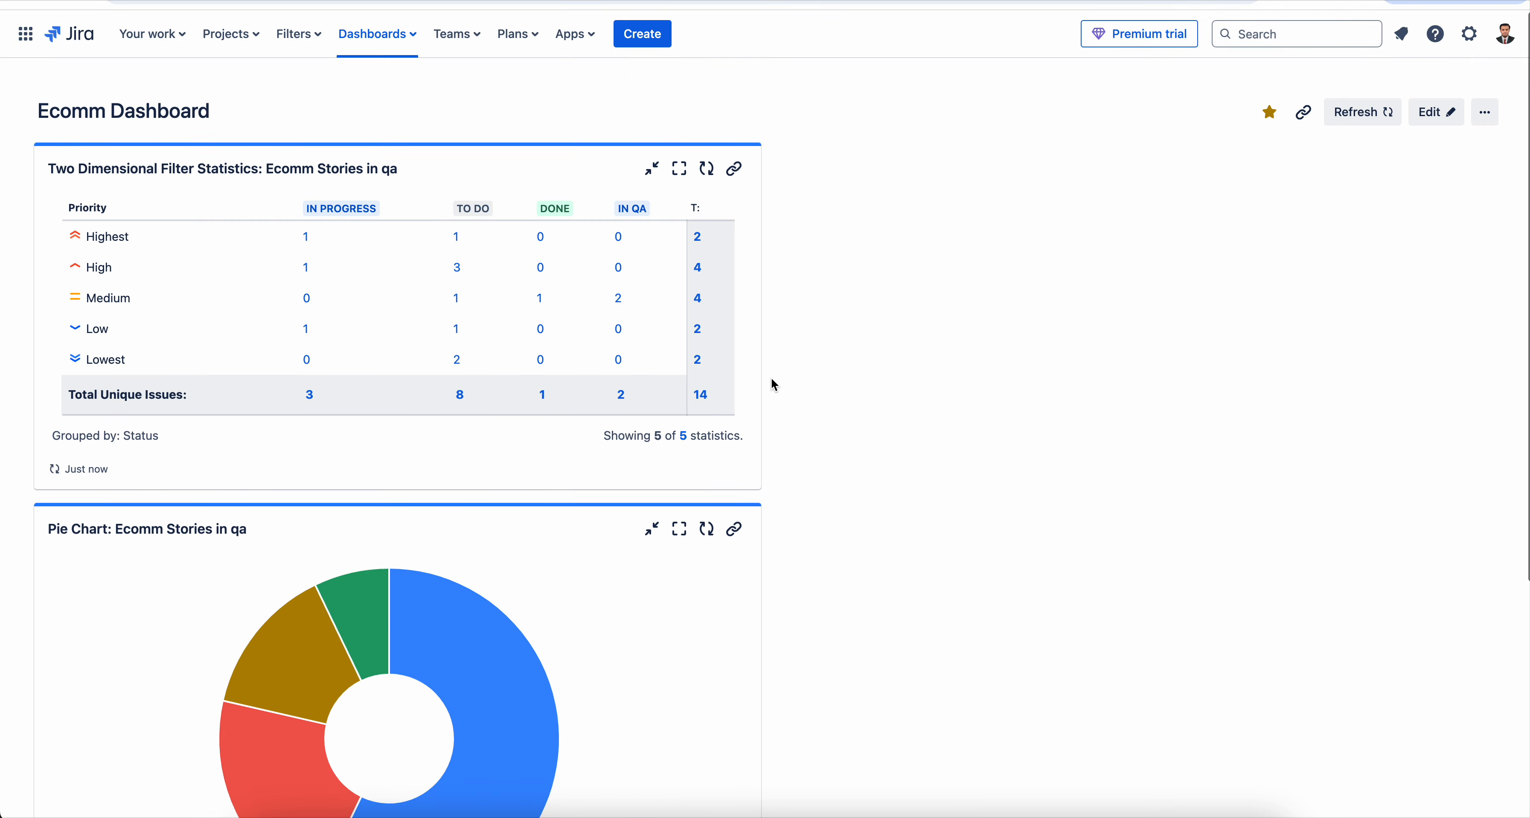
# - Put the dashboard in edit mode and add the Filter Results and Heat Map gadgets to it
pyautogui.click(1436, 112)
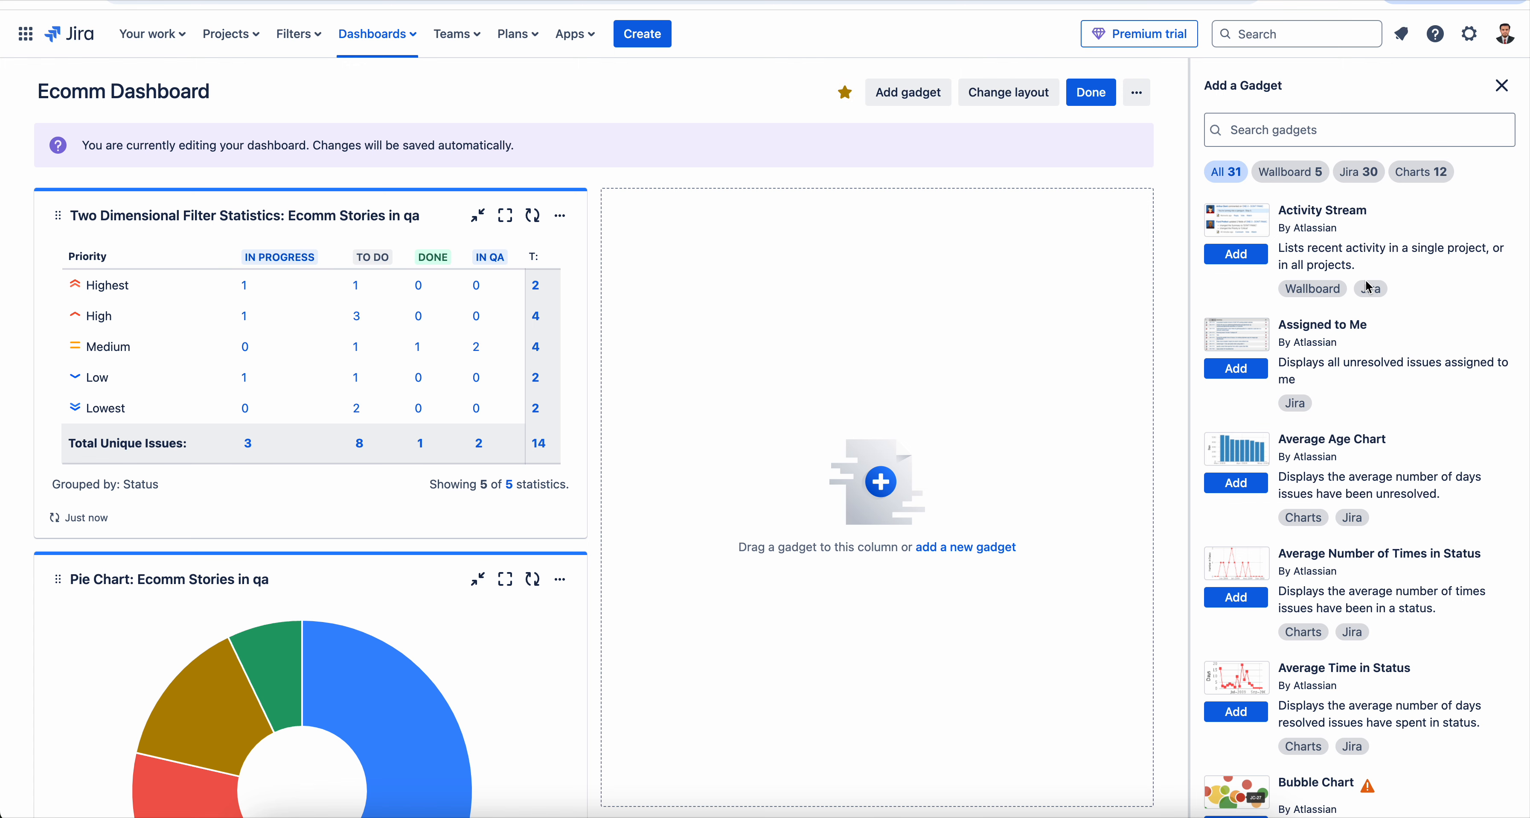
pyautogui.scroll(-10, 1390, 439)
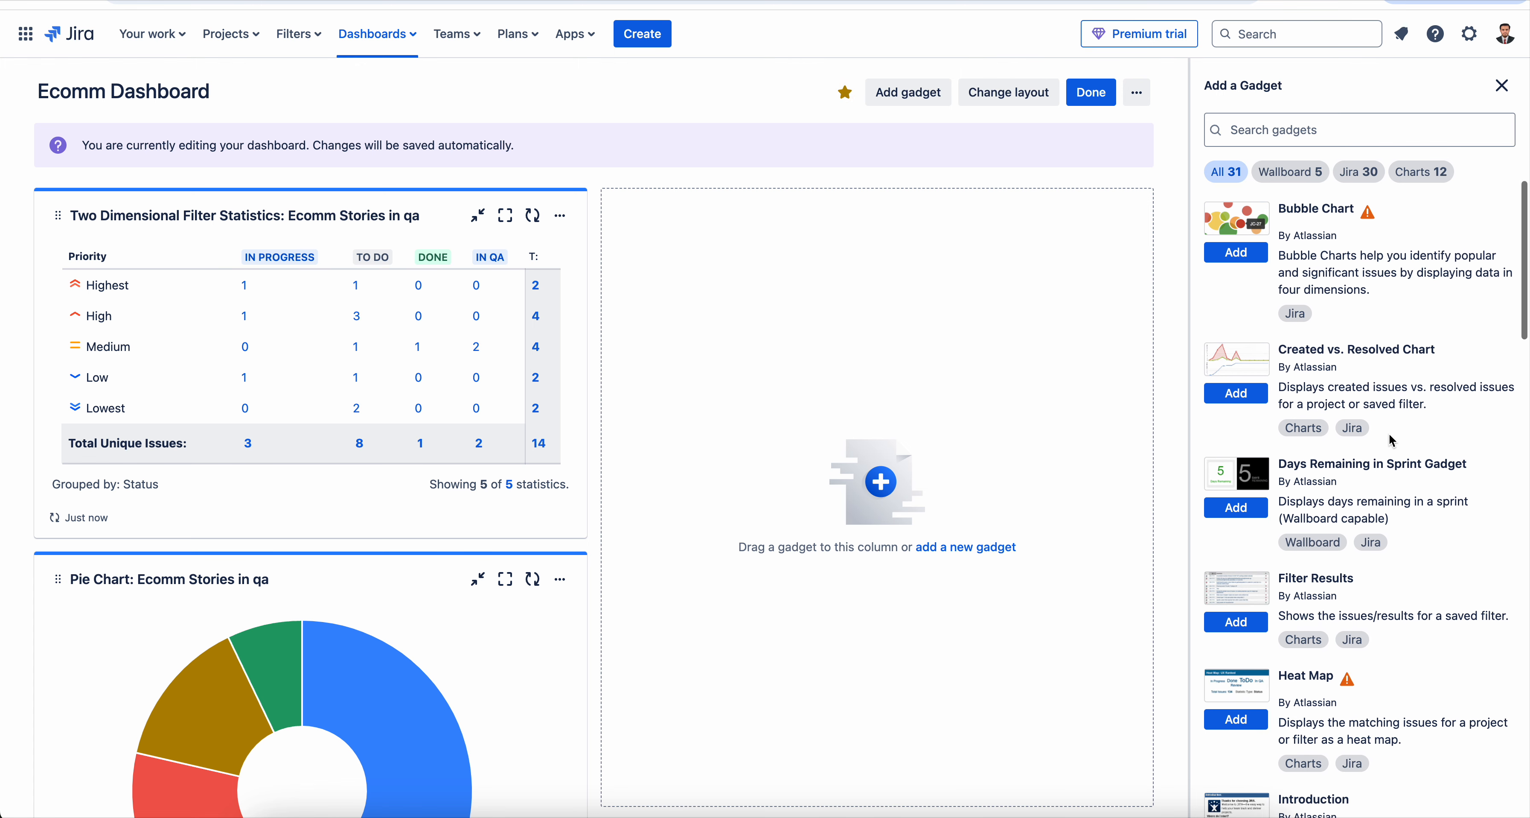
pyautogui.scroll(-2, 1392, 439)
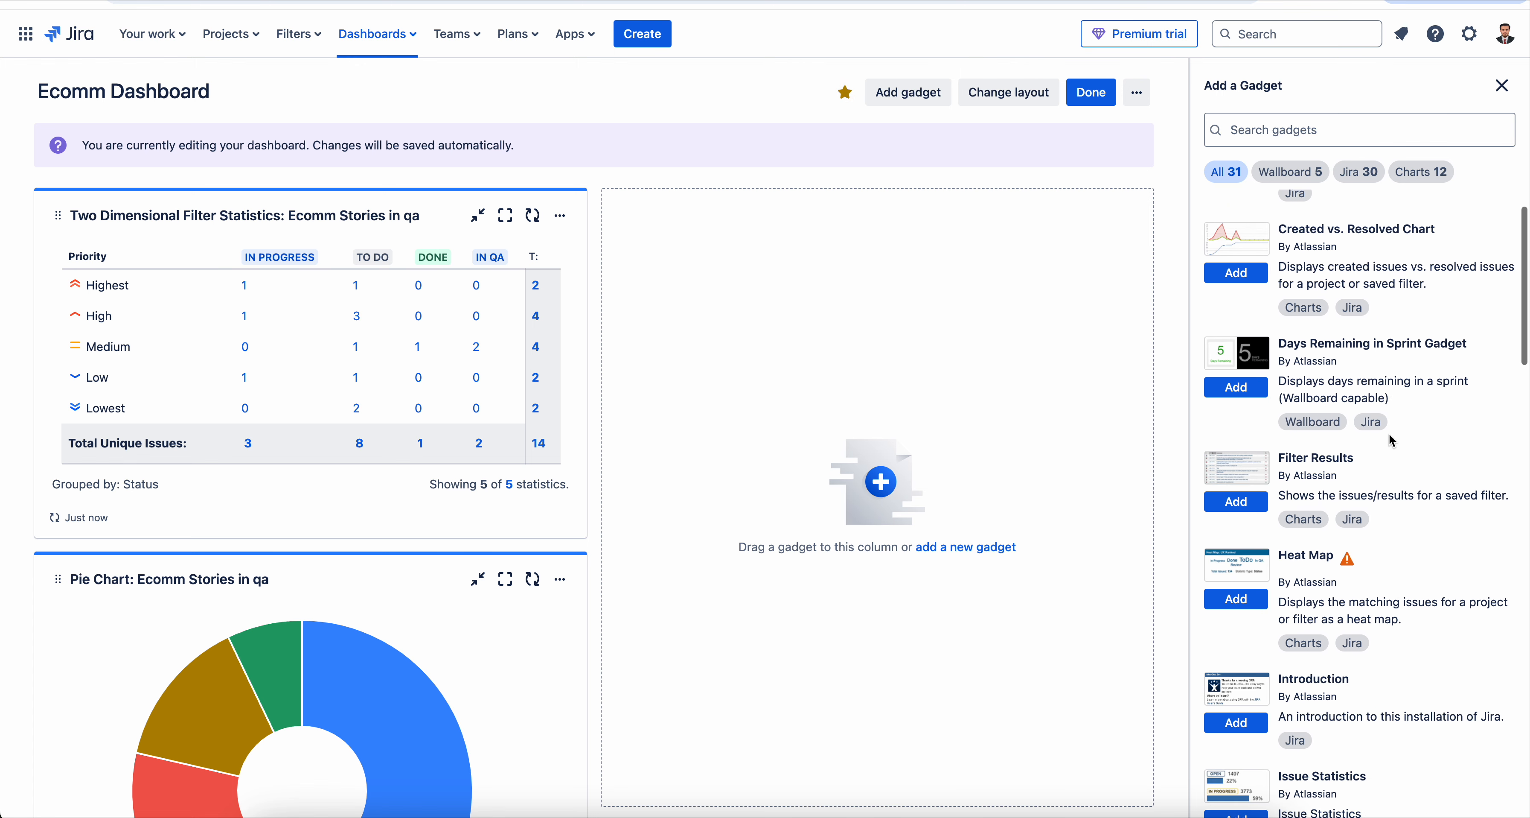
pyautogui.click(1244, 503)
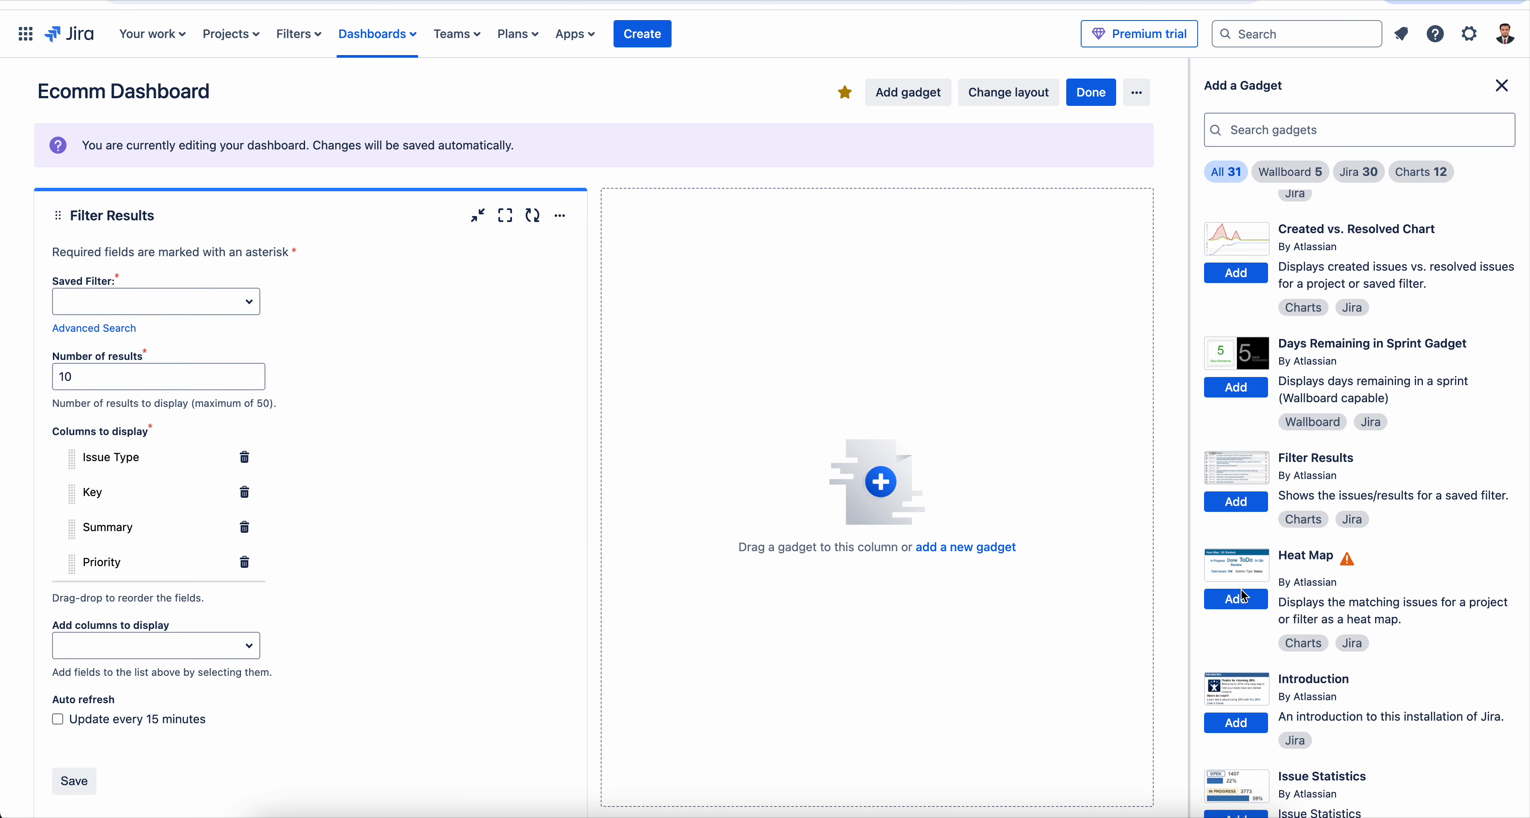
pyautogui.click(1240, 600)
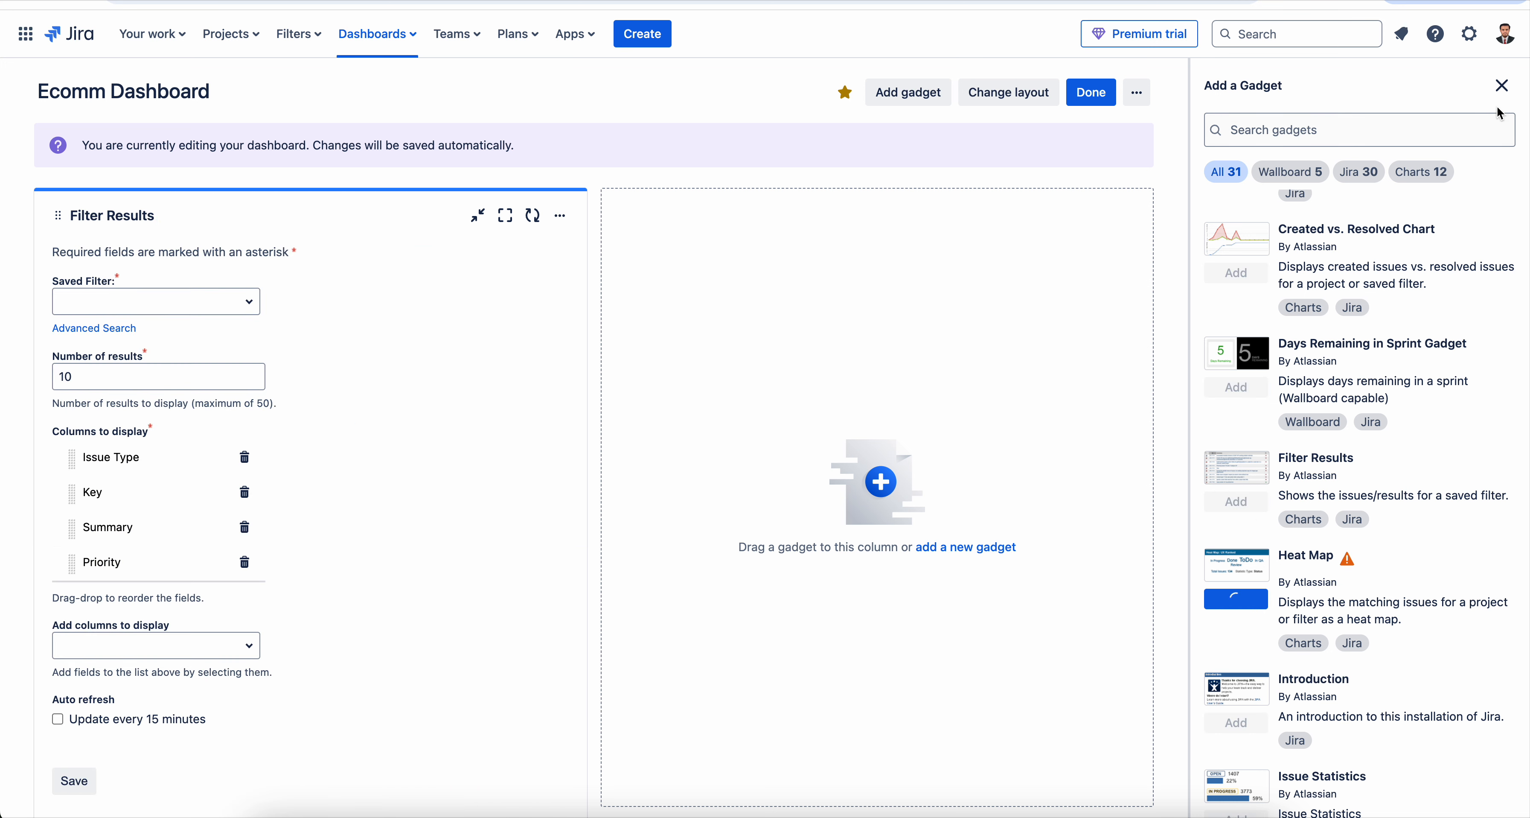
pyautogui.click(1502, 92)
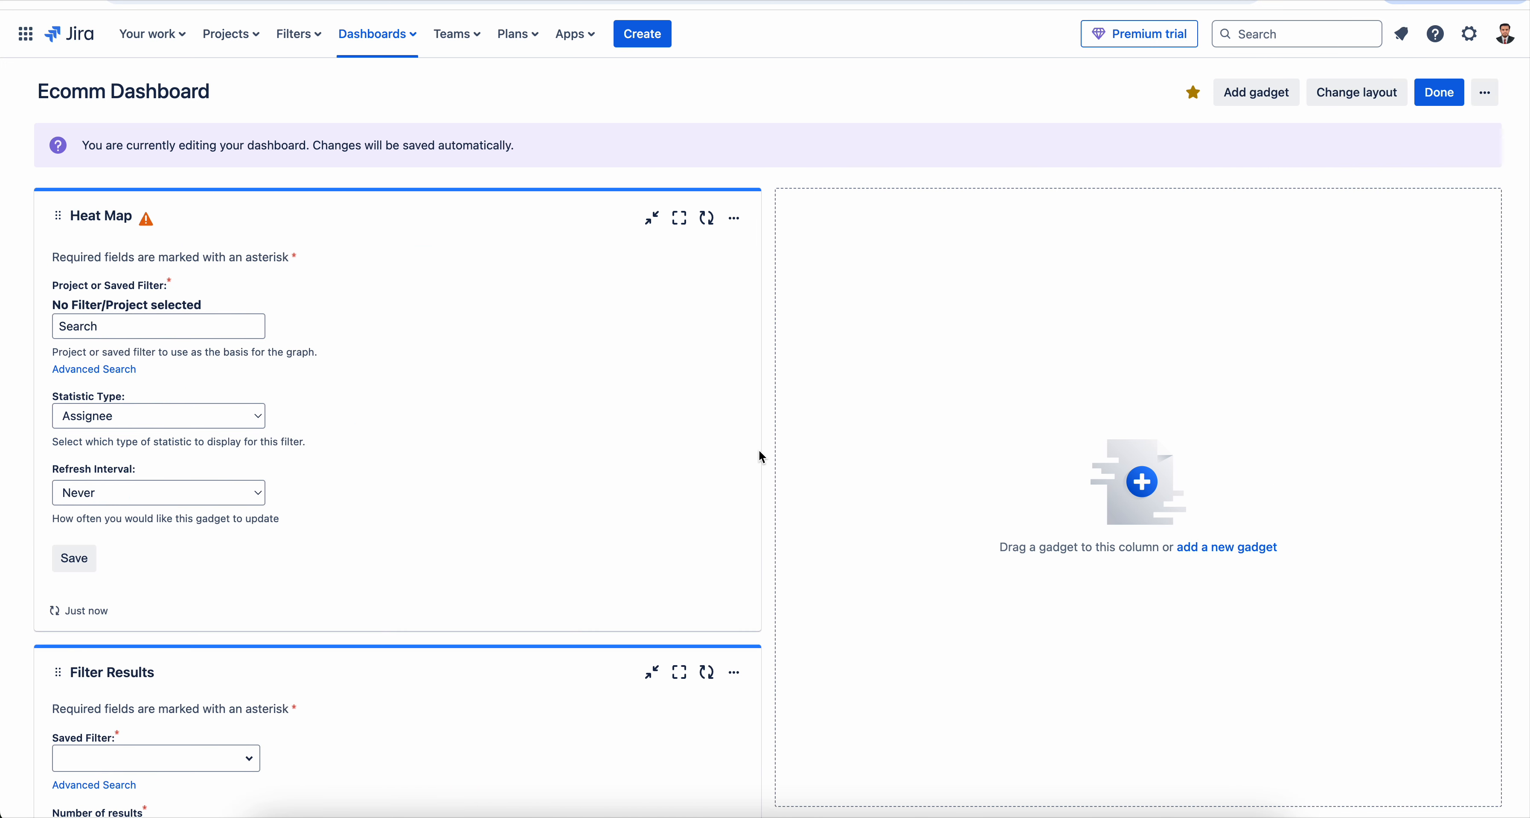
# - Configure the Filter Results gadget to use the saved filter "Ecomm Stories in qa" and save it
pyautogui.scroll(-8, 468, 440)
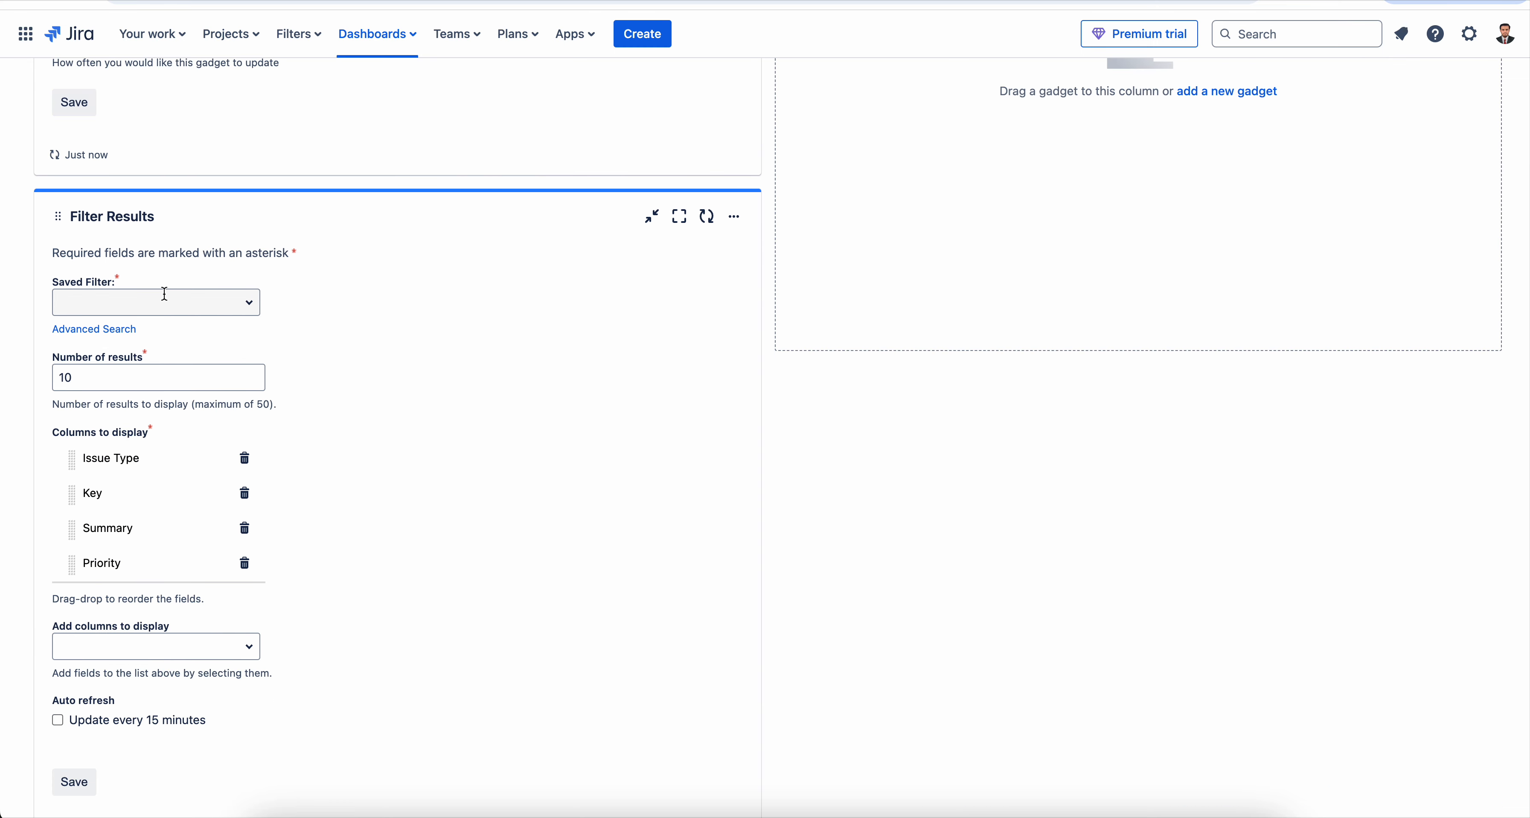
pyautogui.click(165, 294)
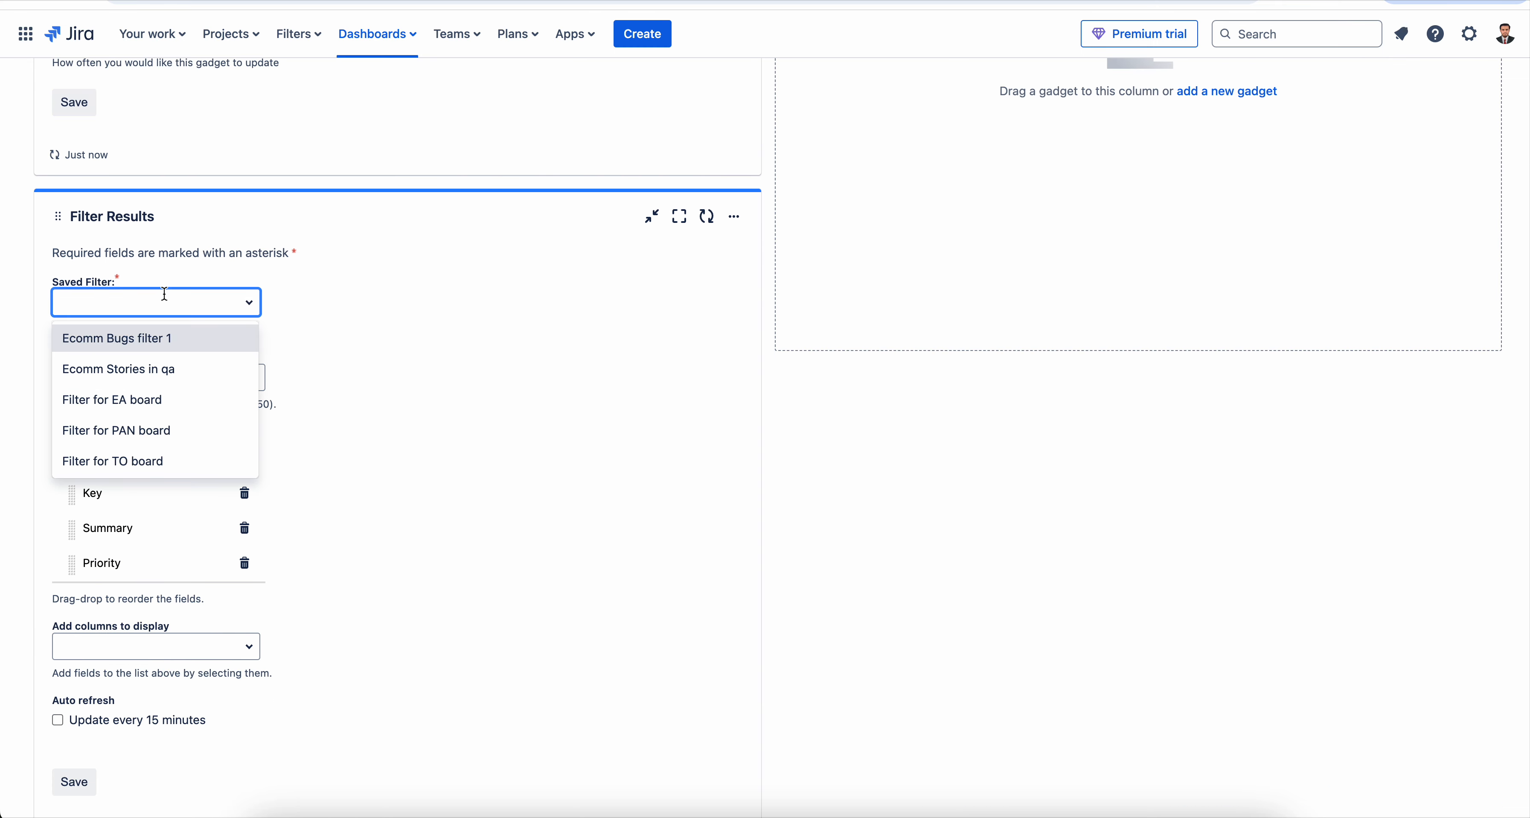
pyautogui.click(202, 369)
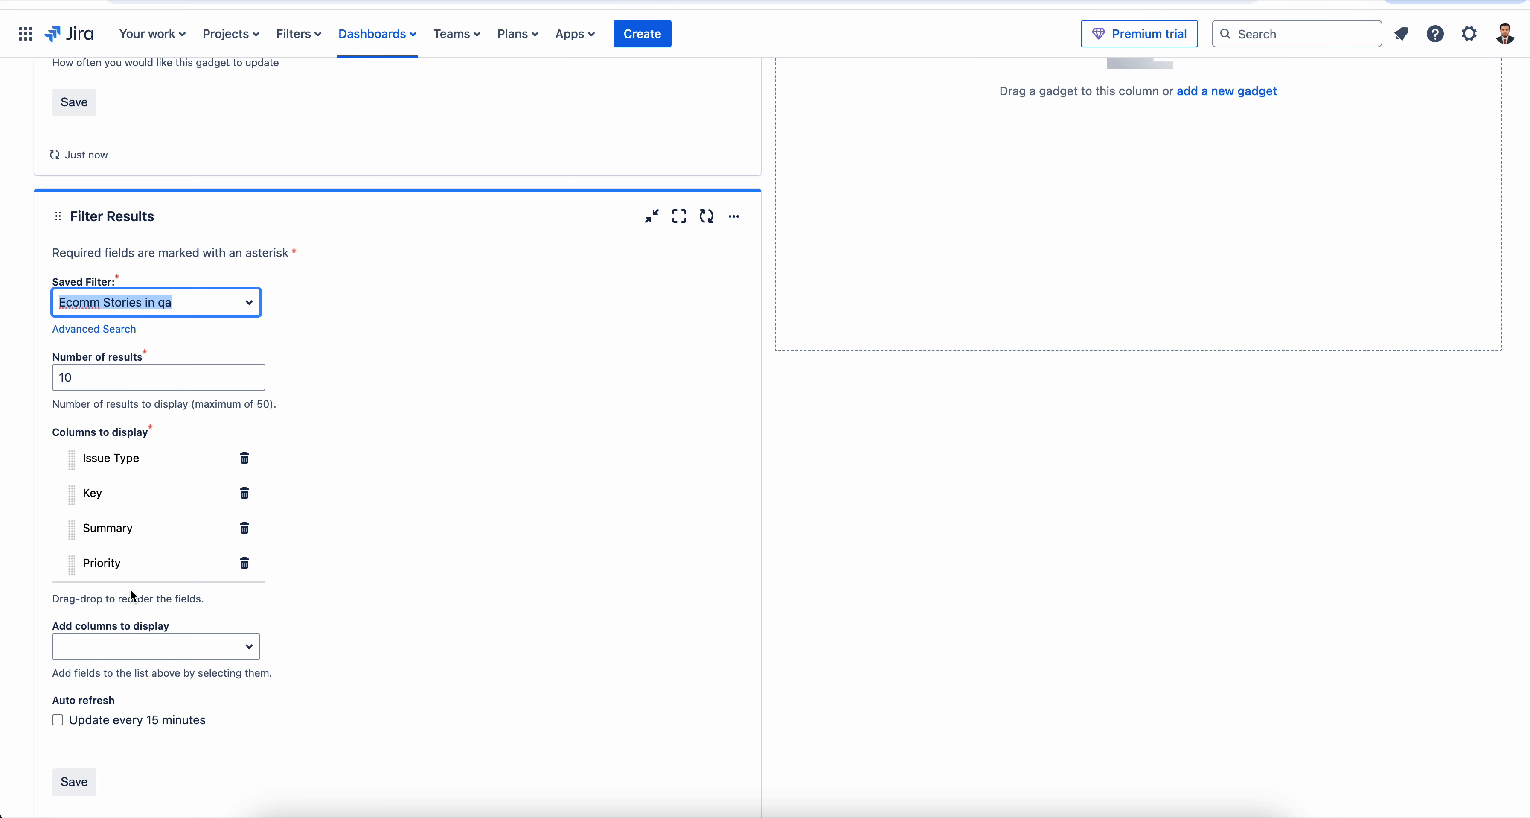
pyautogui.scroll(-2, 187, 614)
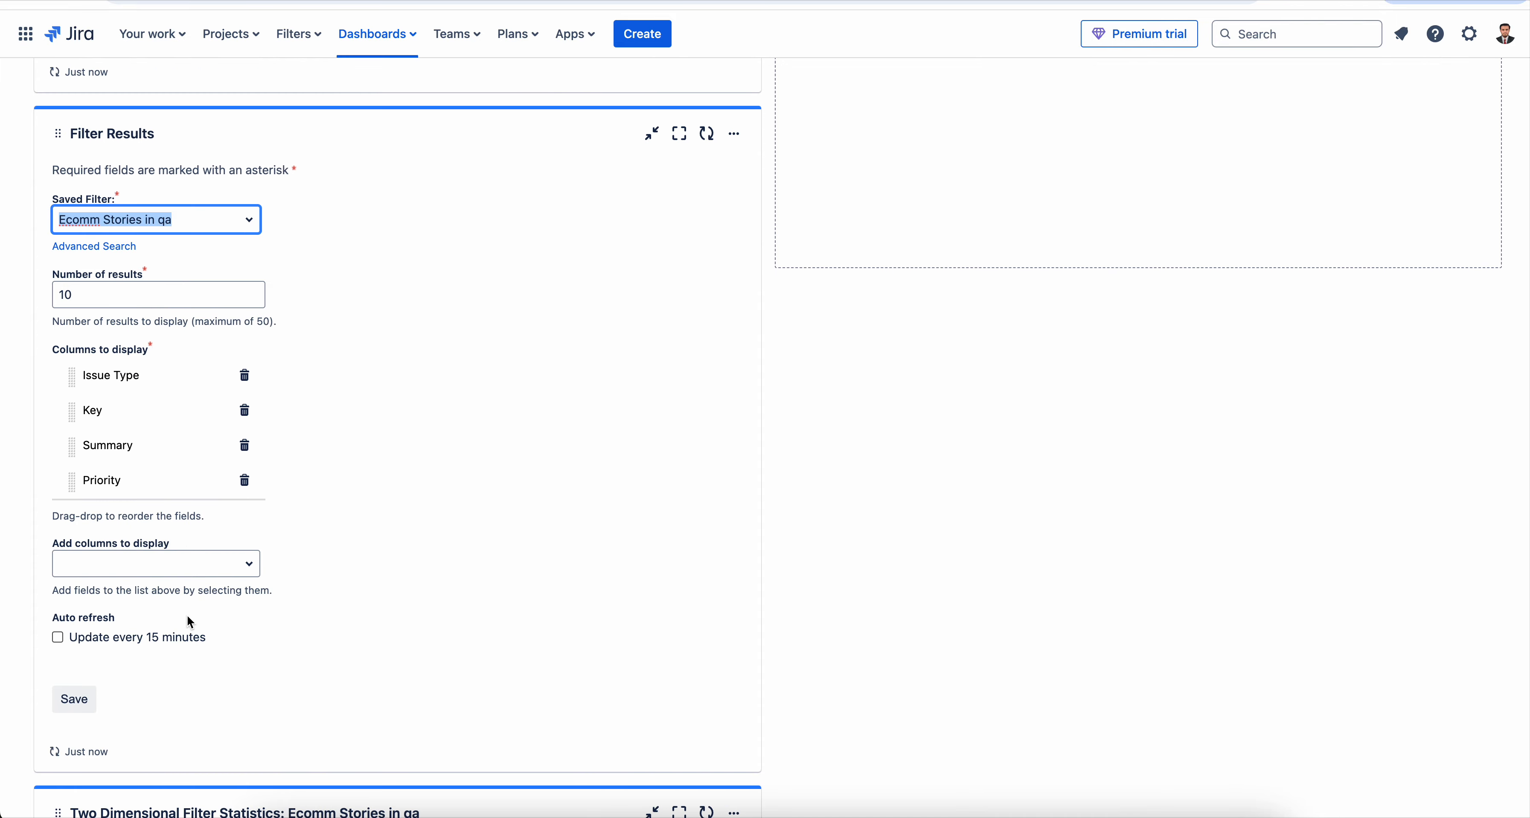
pyautogui.click(238, 572)
pyautogui.click(365, 560)
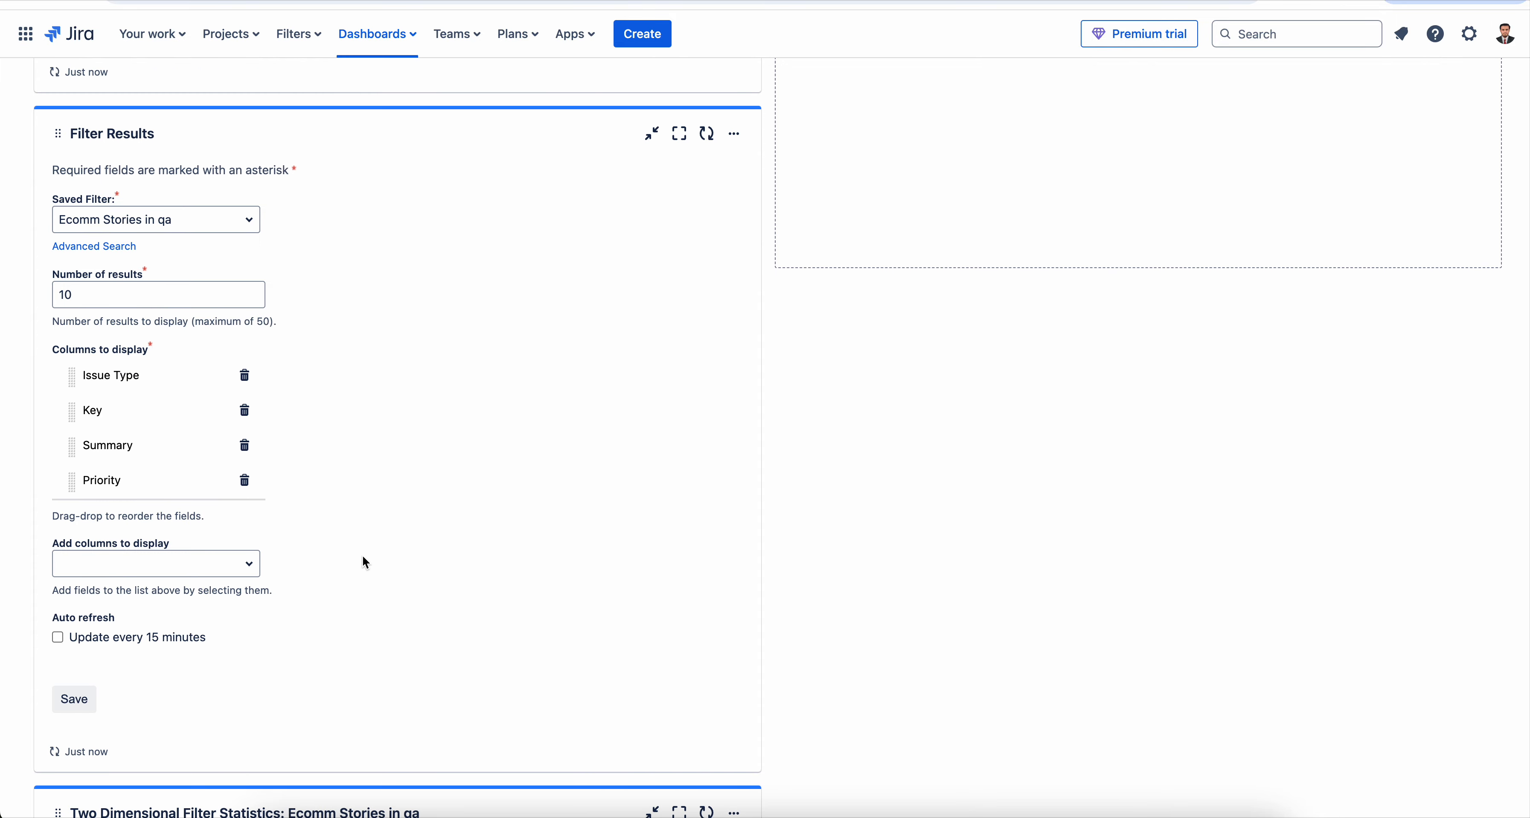
pyautogui.click(79, 710)
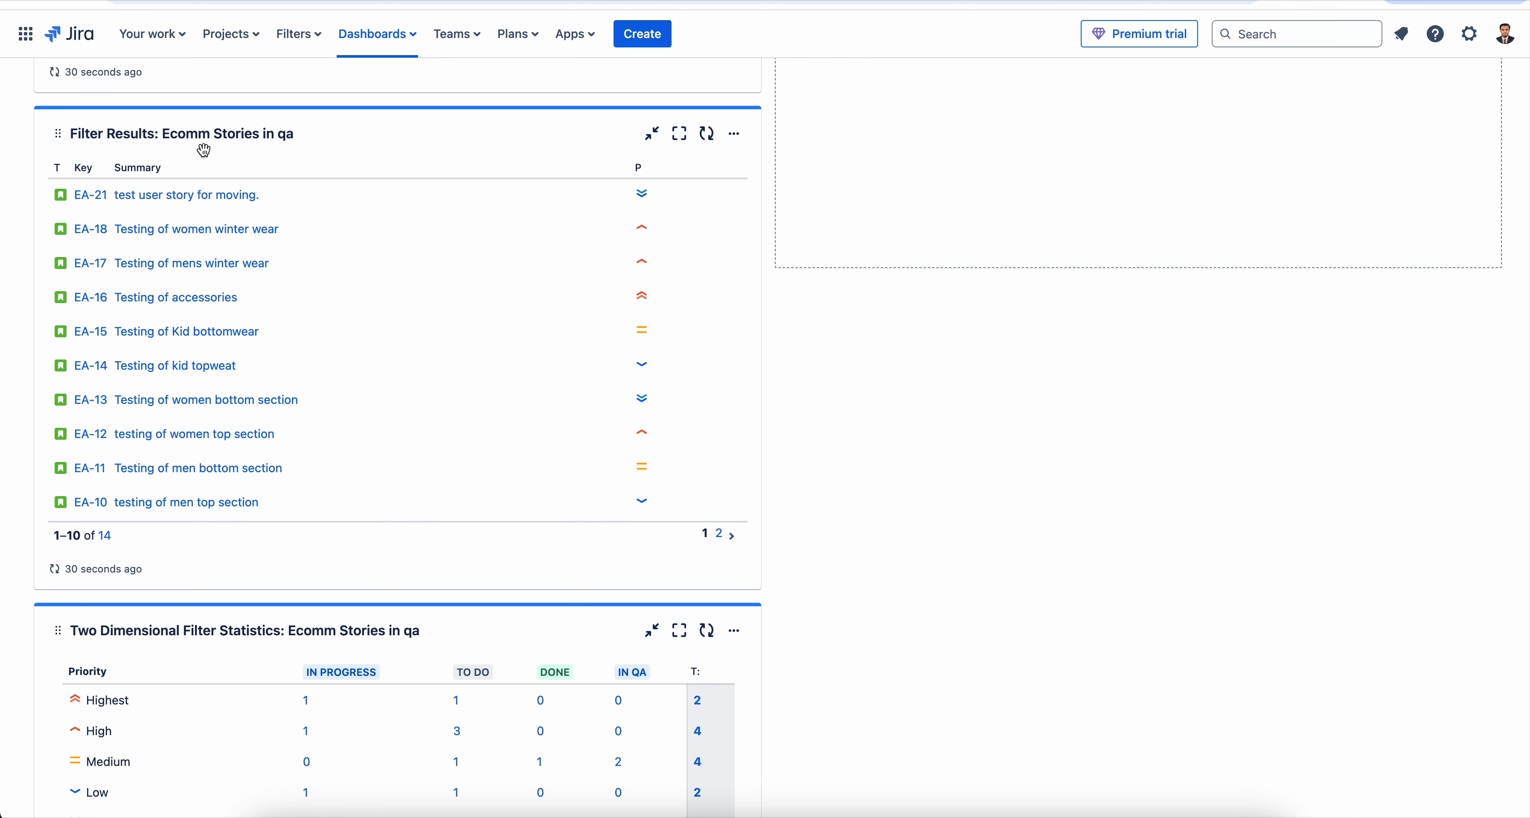
# - Review the stories listed in the Filter Results gadget, compare them with the statistics table, and check the meaning of their priority icons
pyautogui.scroll(5, 235, 252)
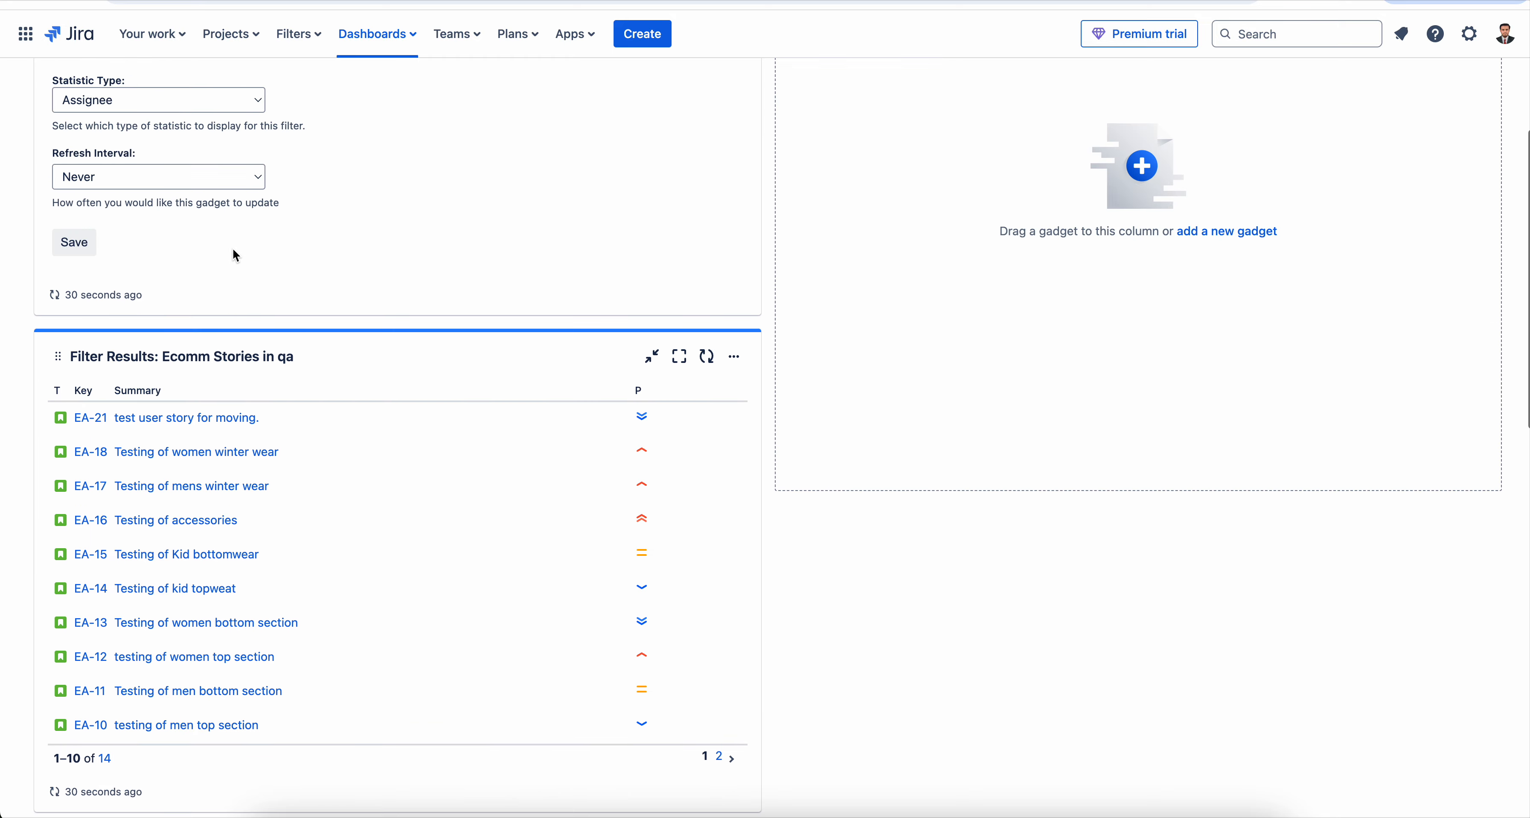
pyautogui.scroll(-12, 235, 252)
pyautogui.scroll(-4, 233, 248)
pyautogui.scroll(6, 233, 248)
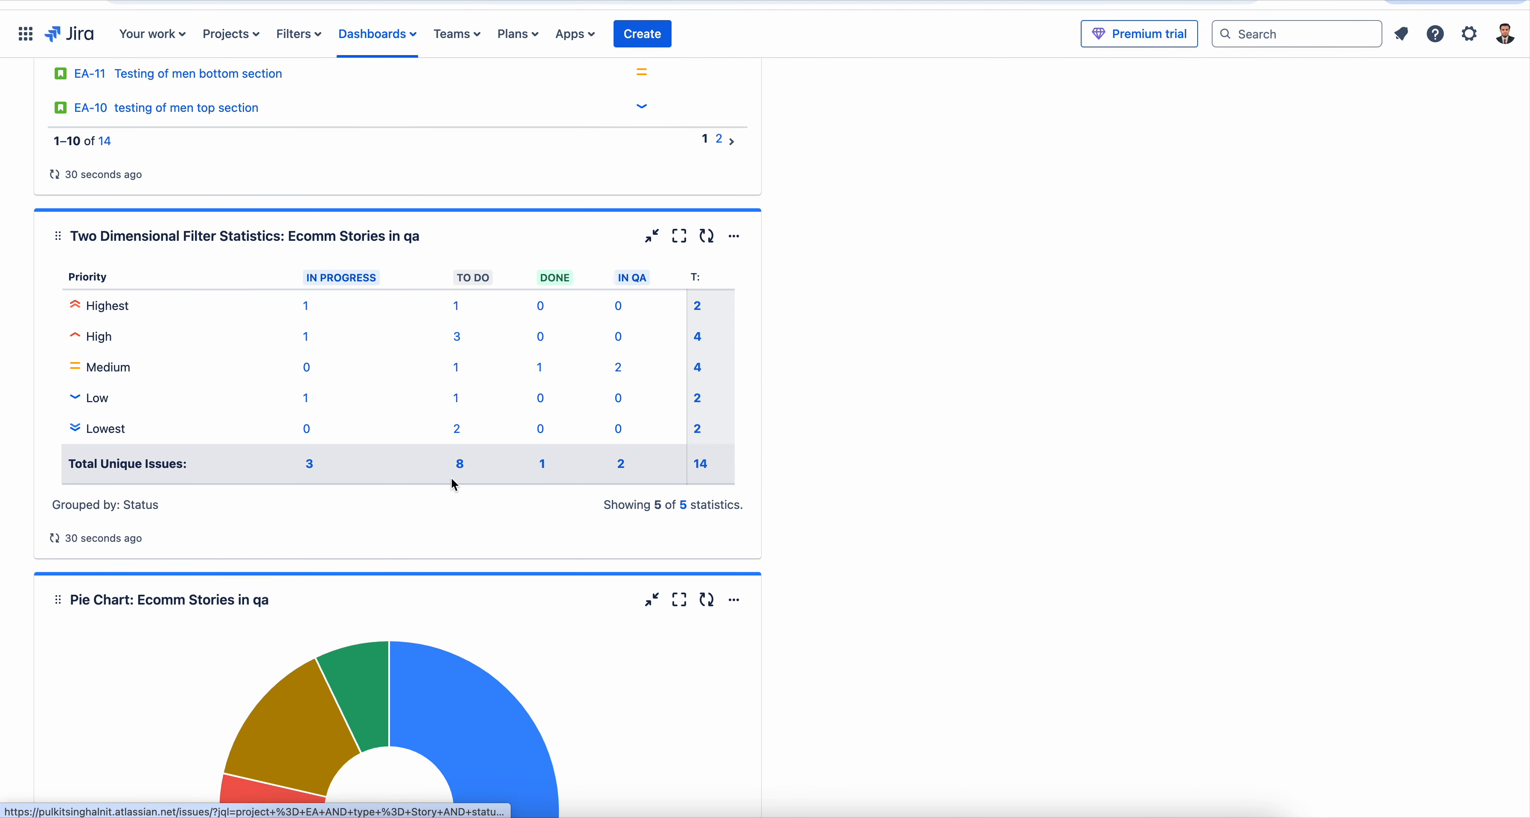
pyautogui.scroll(6, 453, 484)
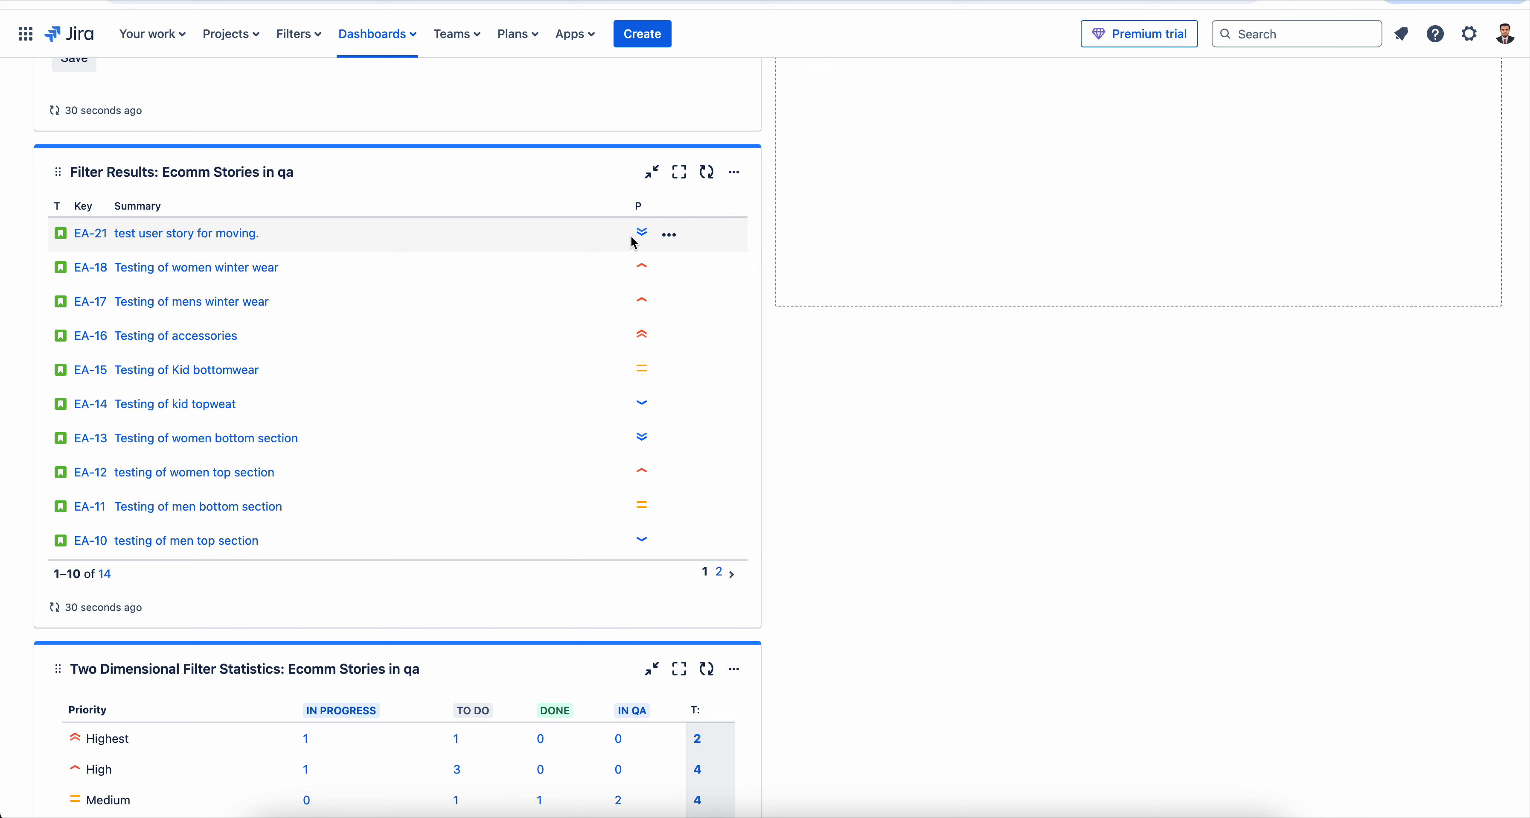
pyautogui.moveTo(643, 239)
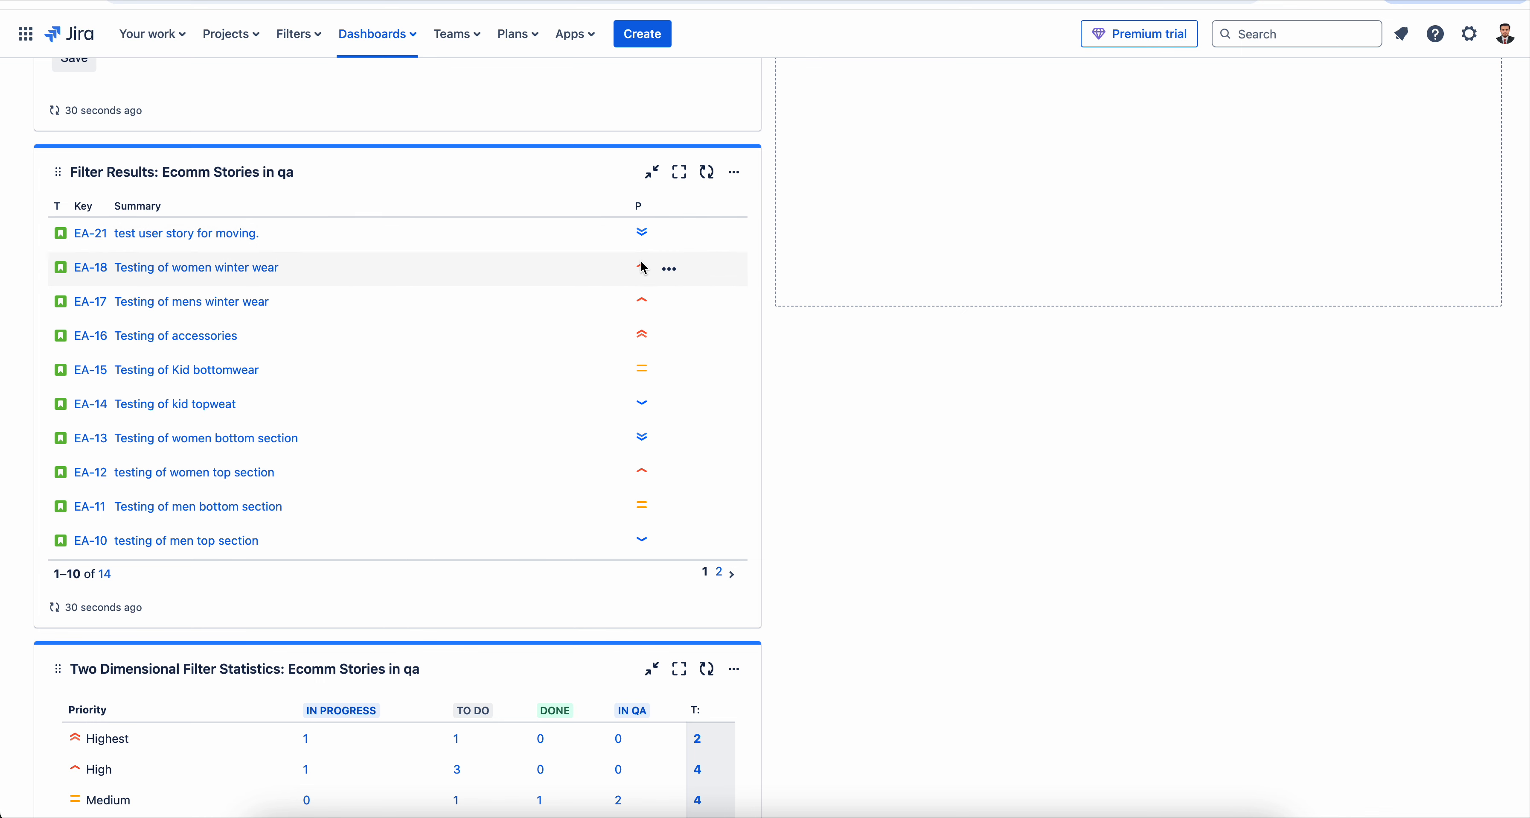
pyautogui.moveTo(644, 268)
pyautogui.moveTo(647, 303)
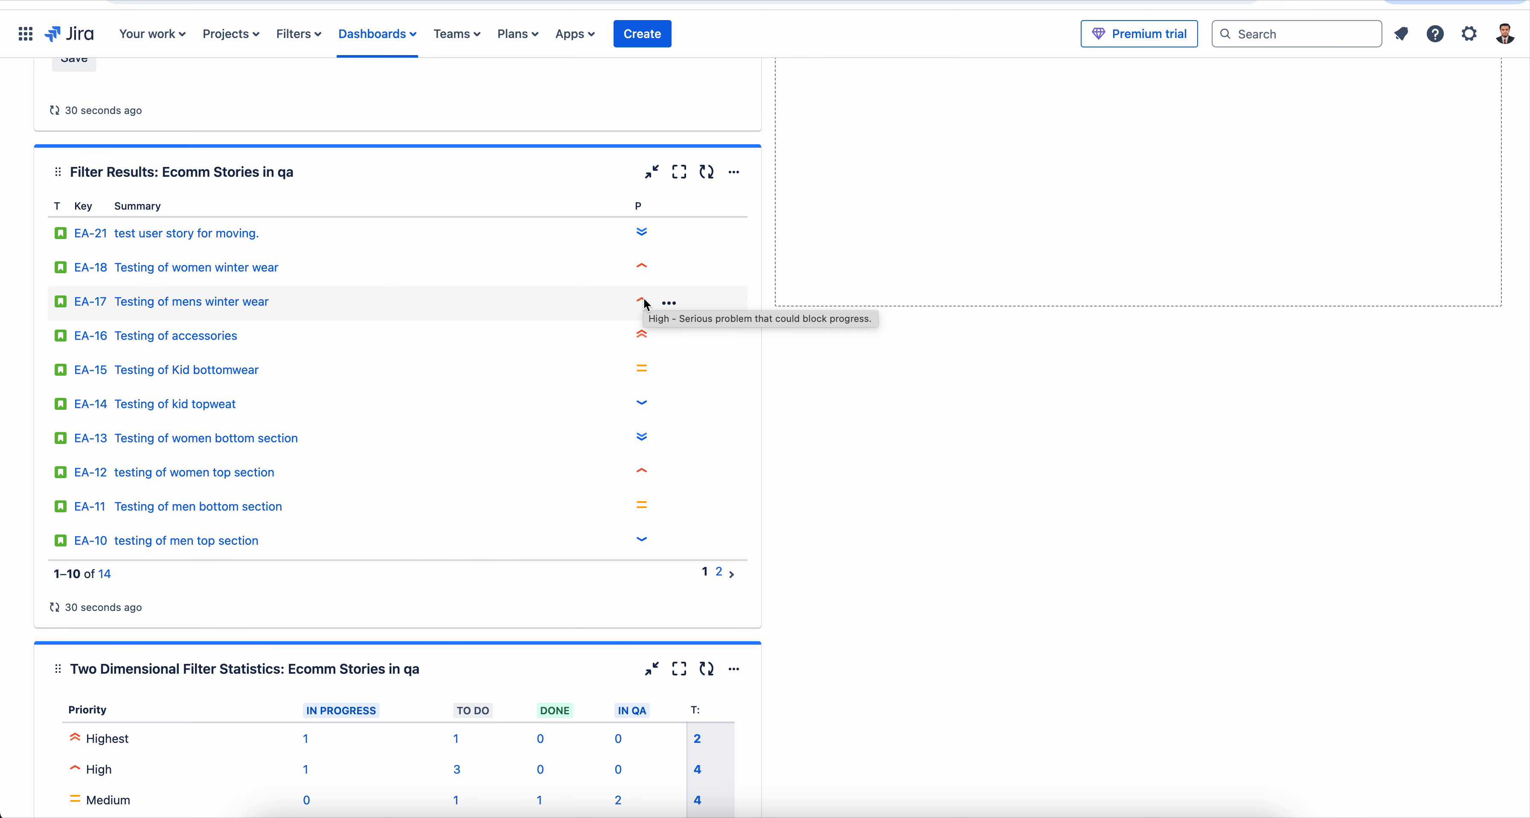
pyautogui.moveTo(650, 337)
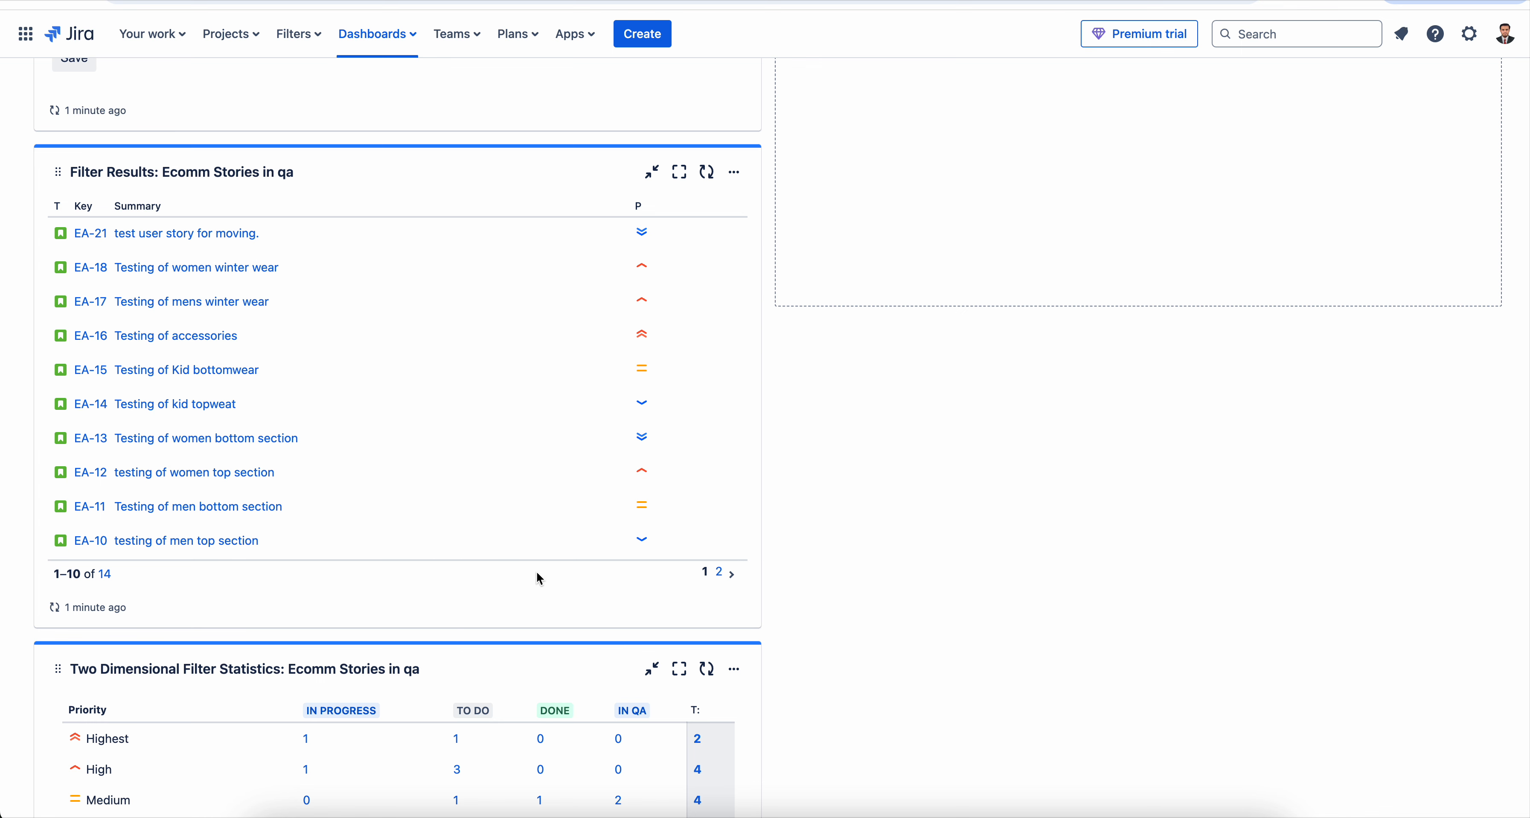
# - Reconfigure the Filter Results gadget to add Status to its displayed columns, and save the configuration
pyautogui.click(734, 173)
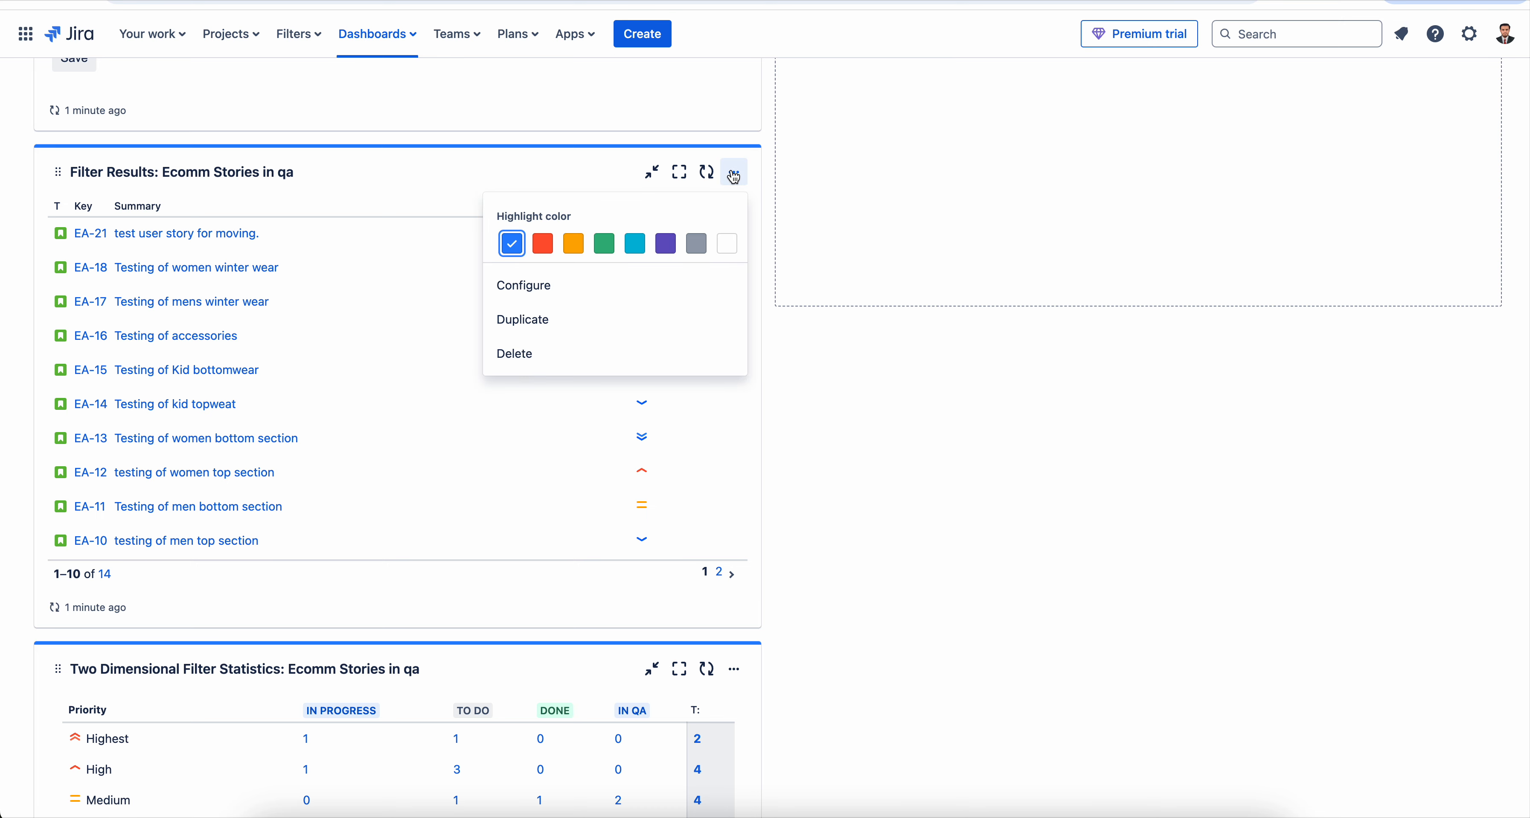
pyautogui.click(574, 296)
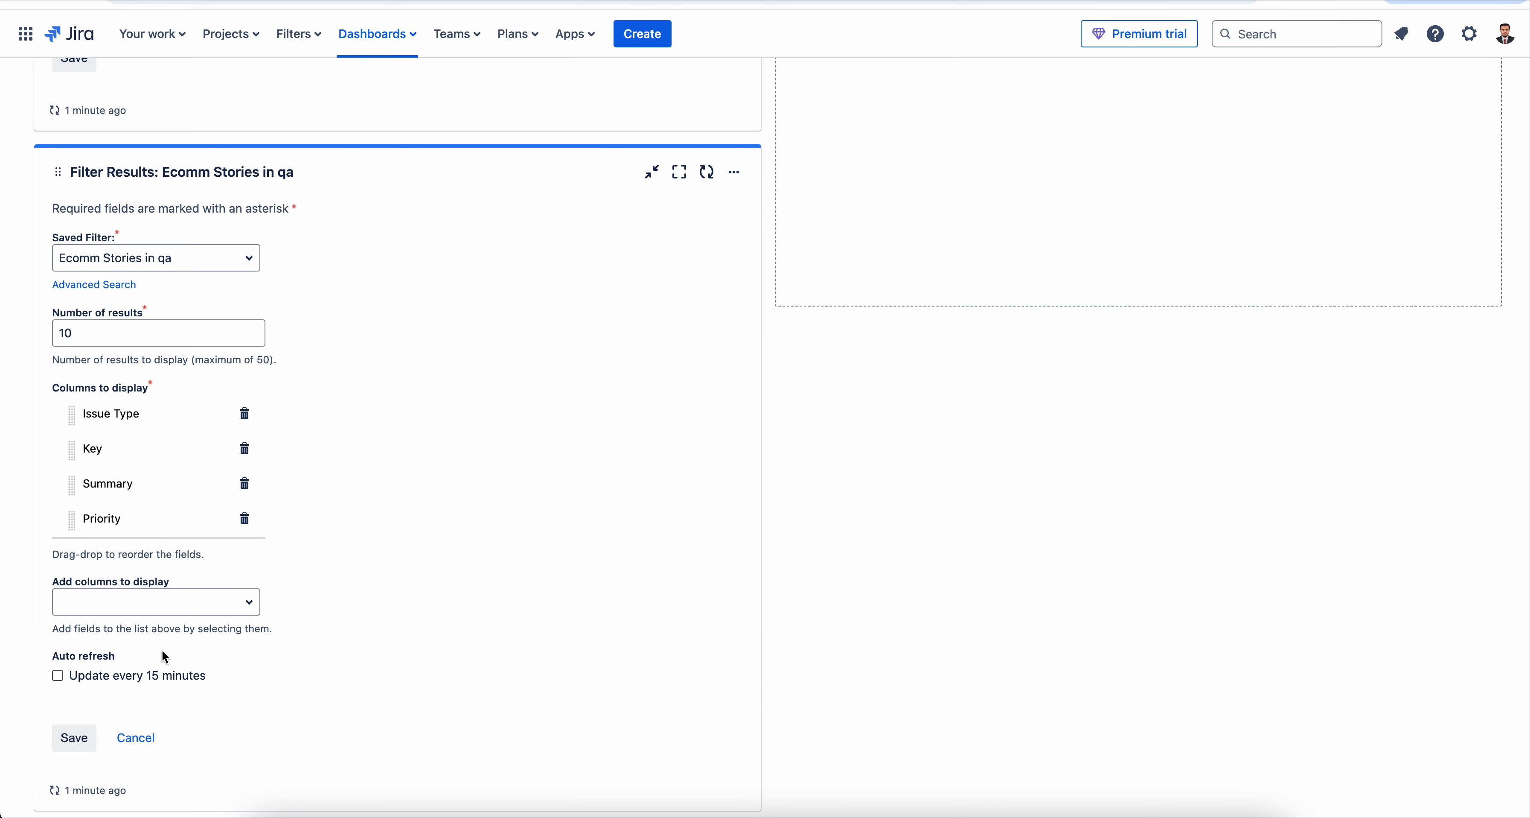
pyautogui.scroll(-1, 165, 654)
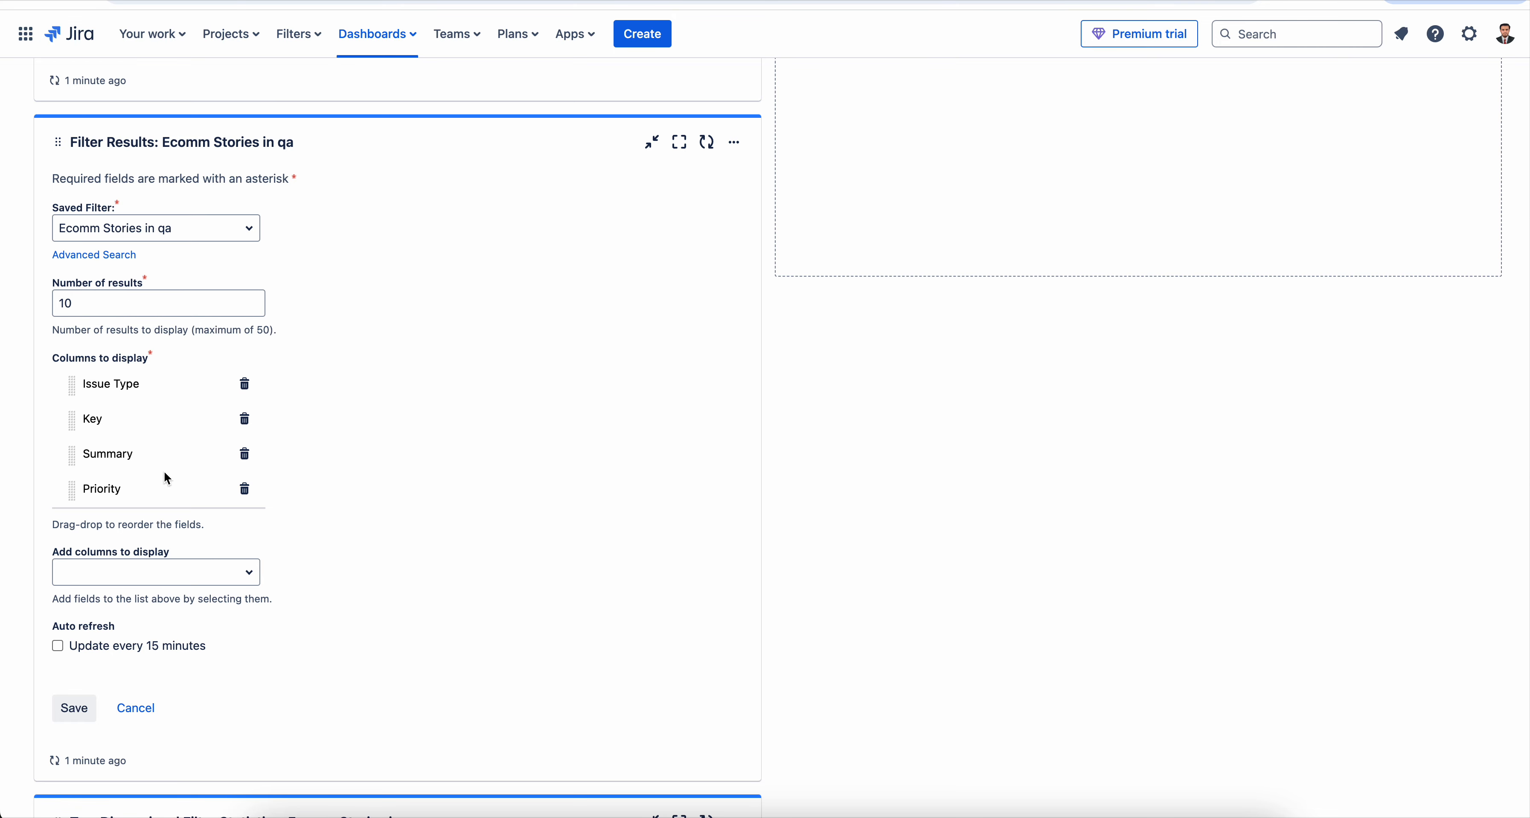
pyautogui.scroll(-1, 164, 473)
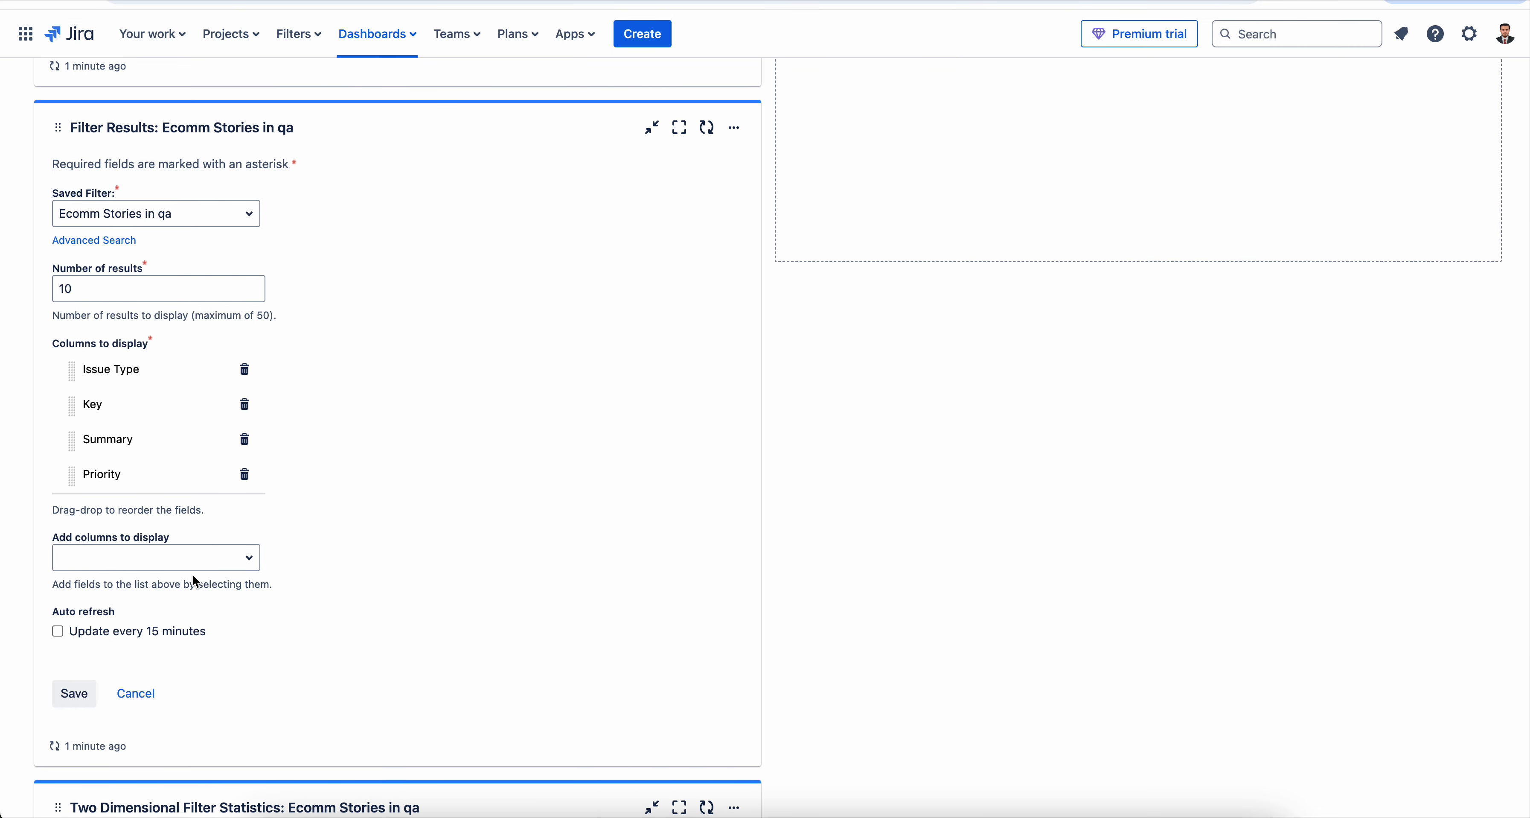
pyautogui.click(212, 565)
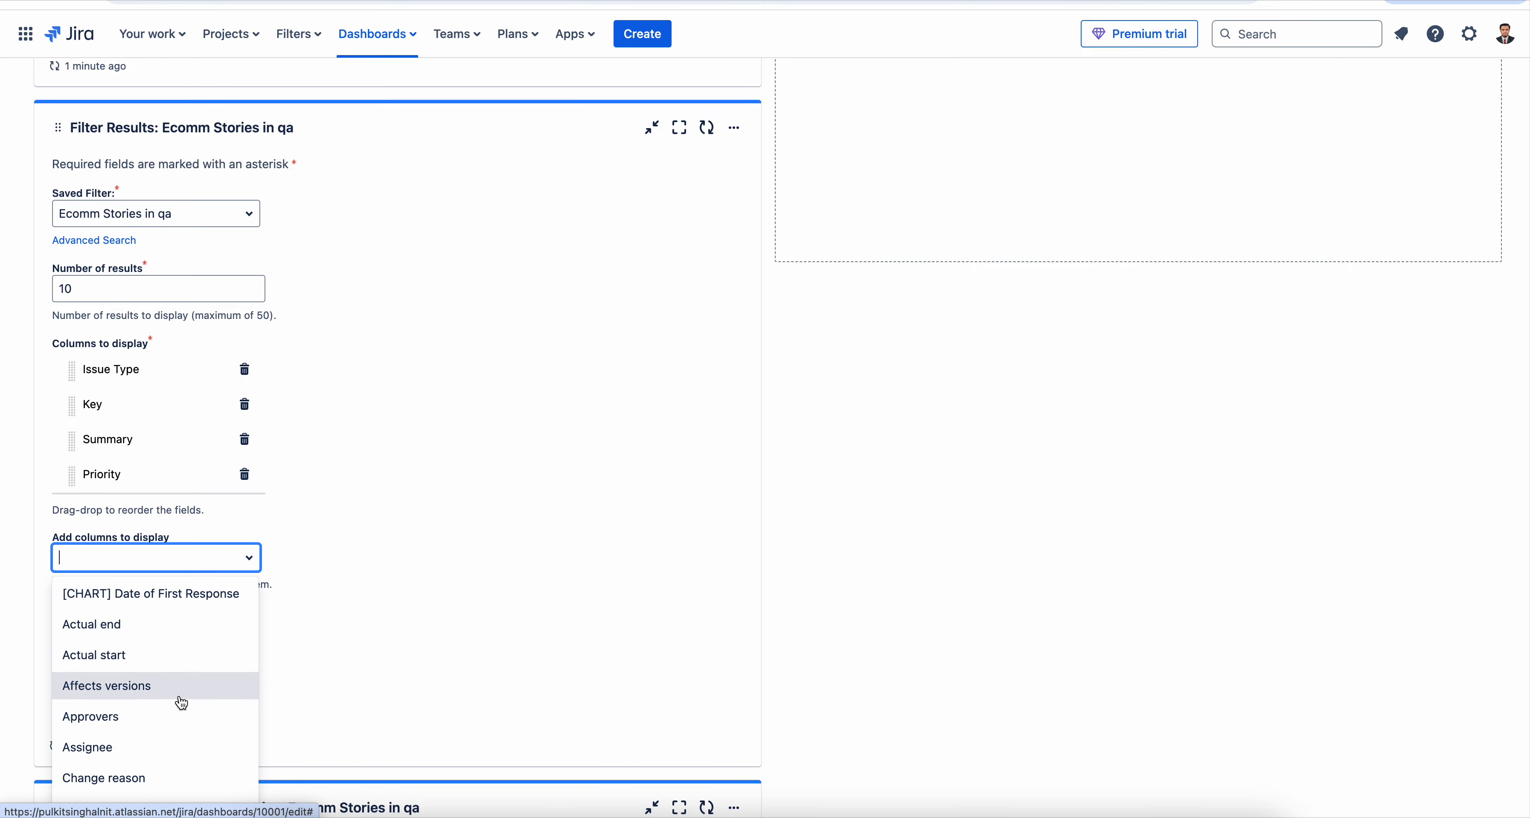
pyautogui.scroll(-20, 179, 701)
pyautogui.scroll(7, 179, 701)
pyautogui.scroll(8, 179, 701)
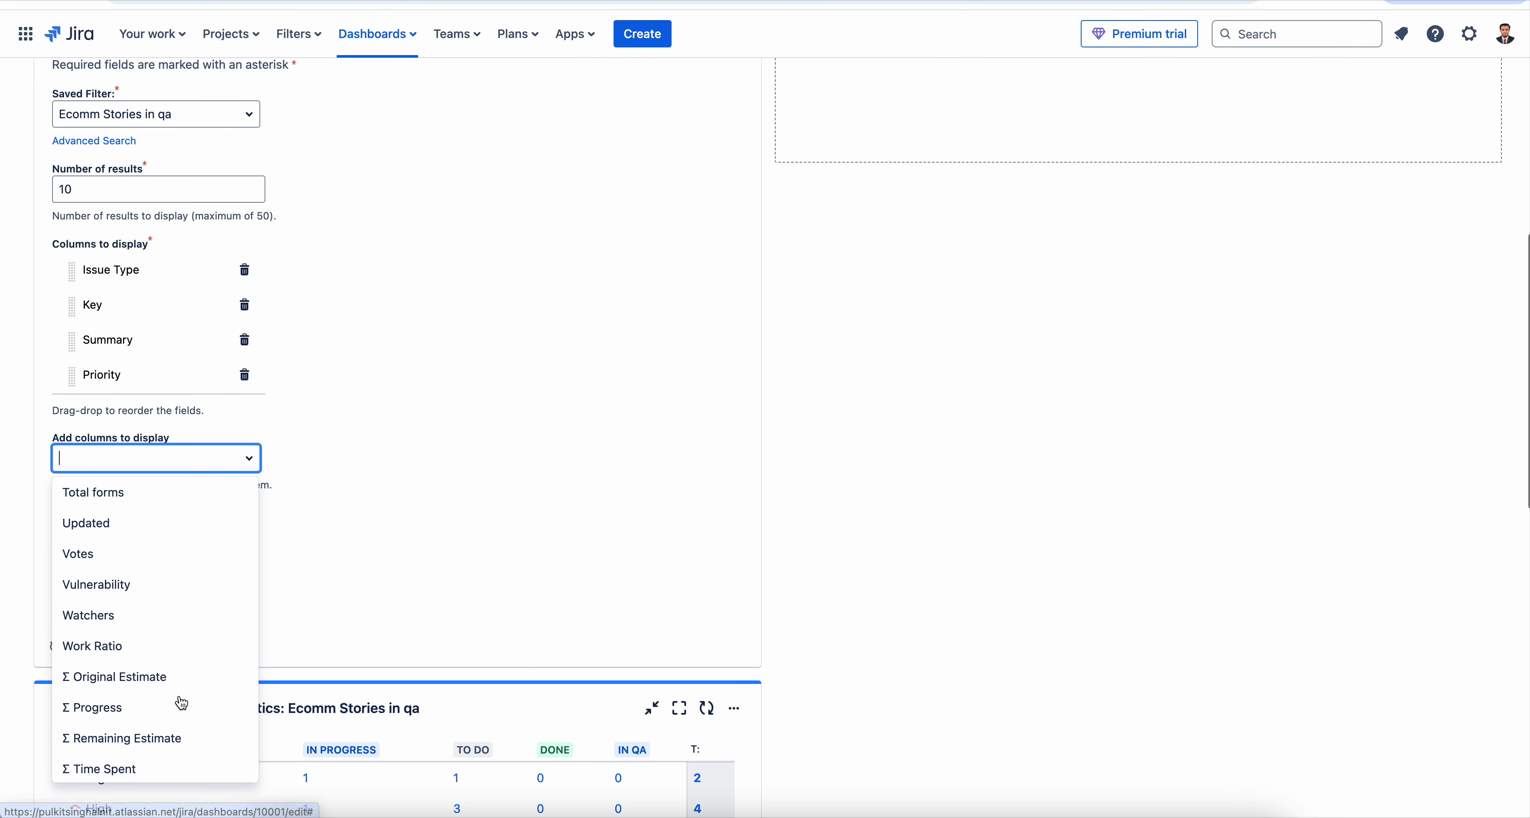
pyautogui.scroll(-1, 181, 700)
pyautogui.scroll(5, 186, 661)
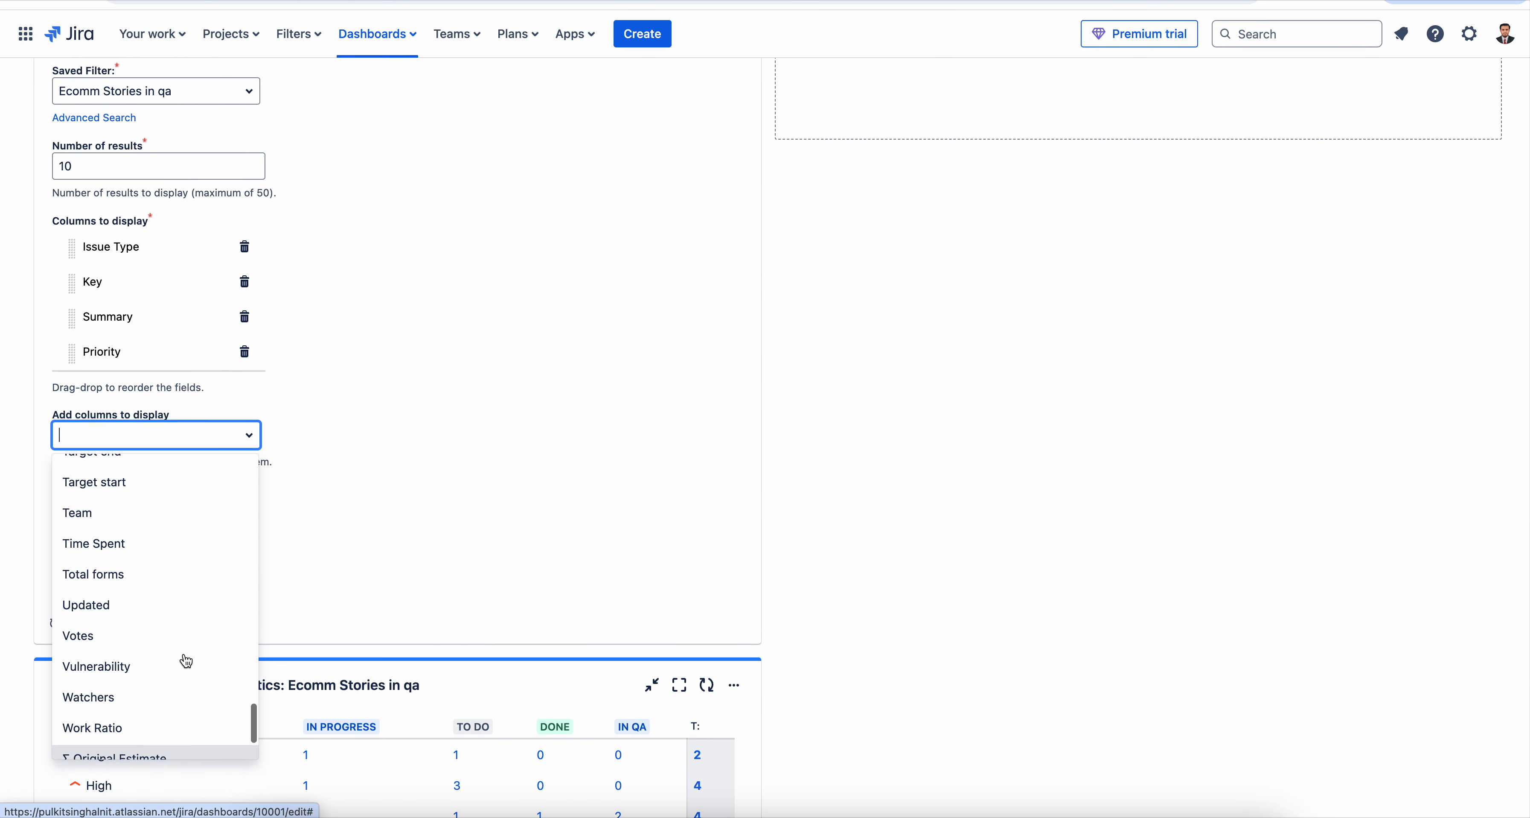
pyautogui.scroll(3, 186, 661)
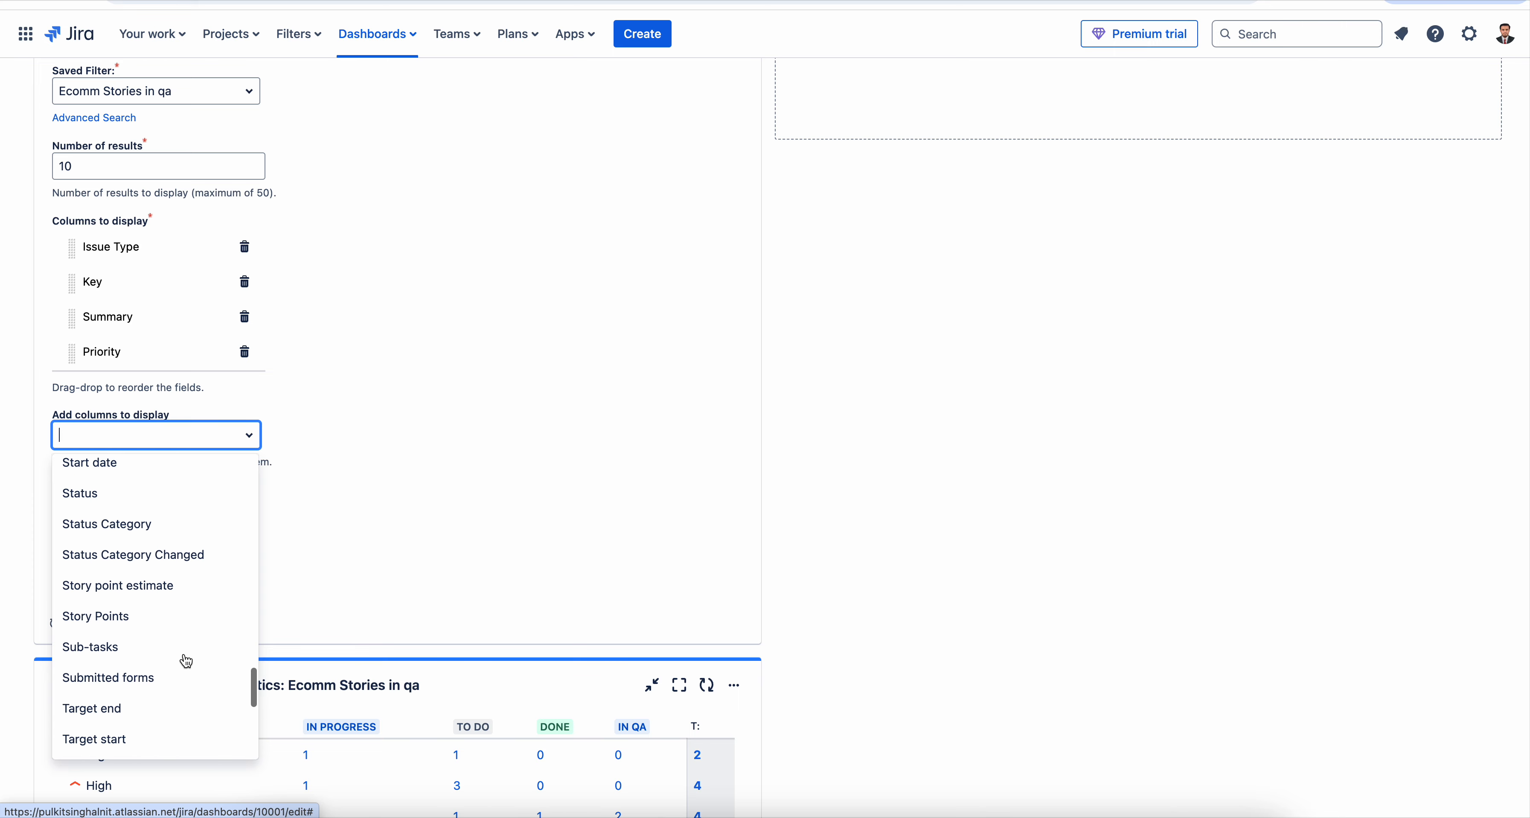
pyautogui.click(86, 551)
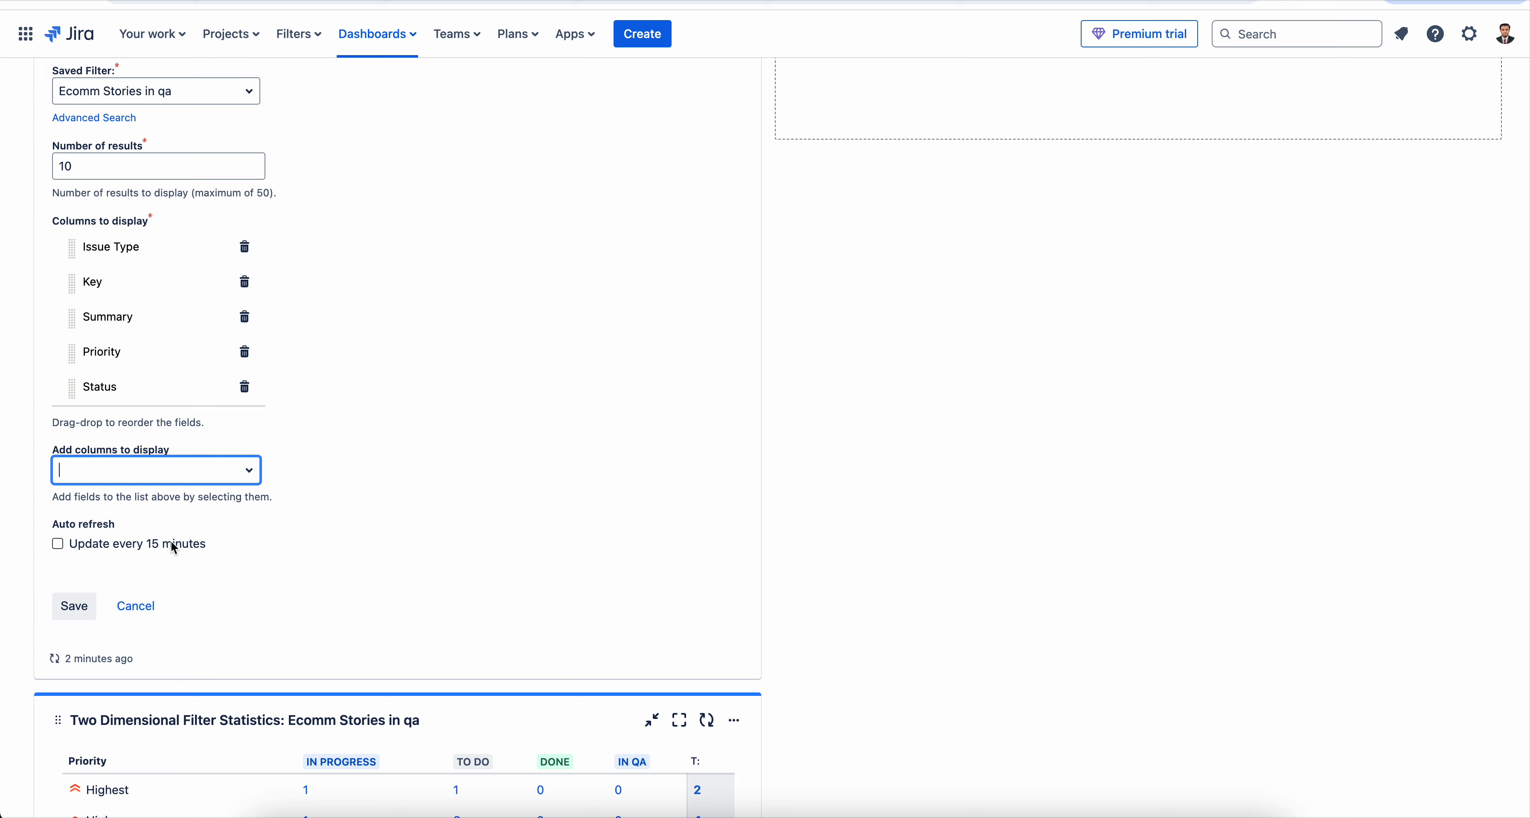
pyautogui.scroll(1, 177, 316)
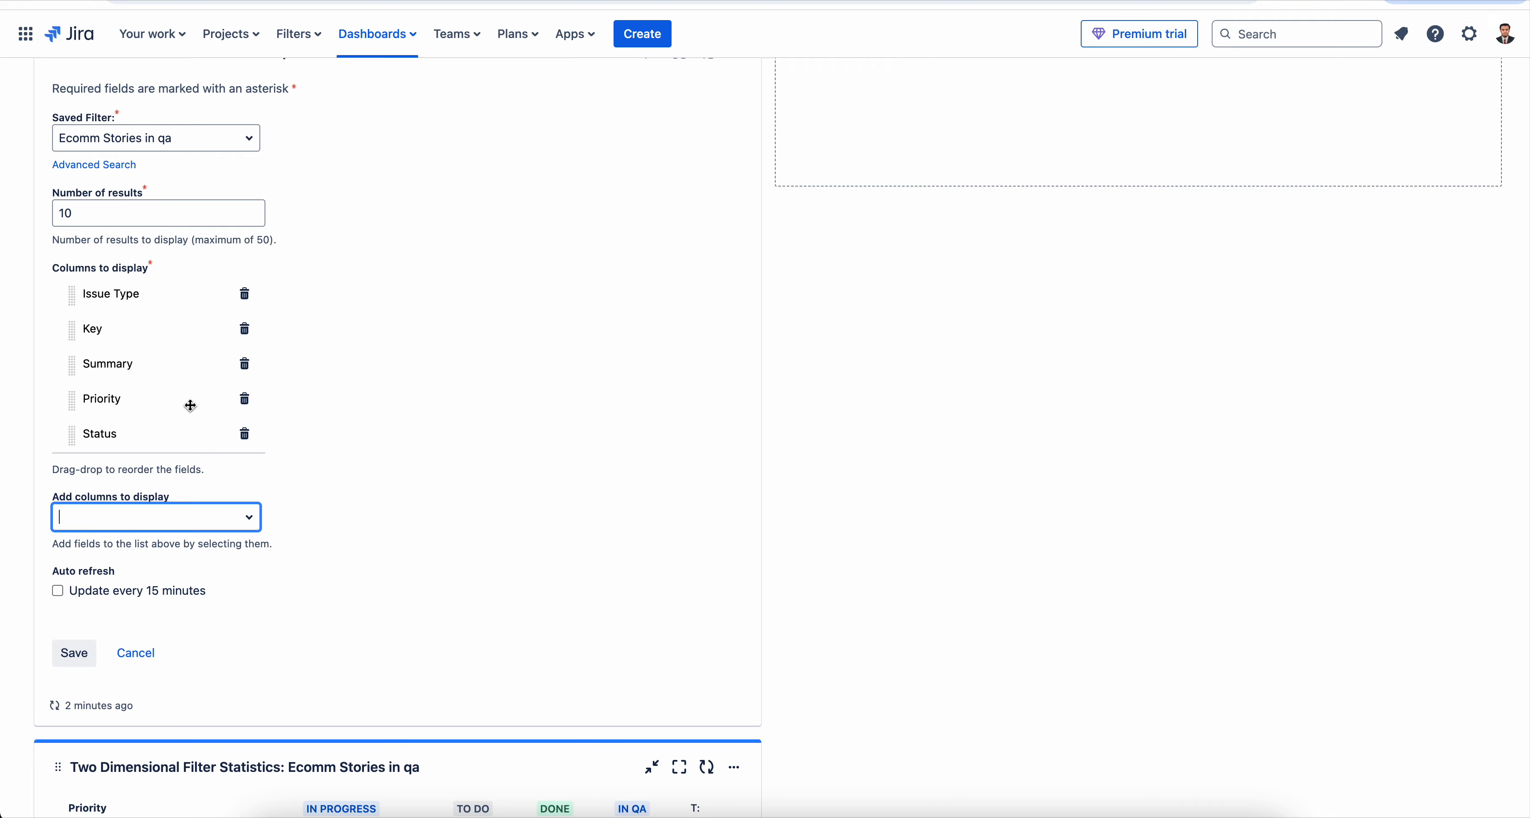
pyautogui.click(72, 654)
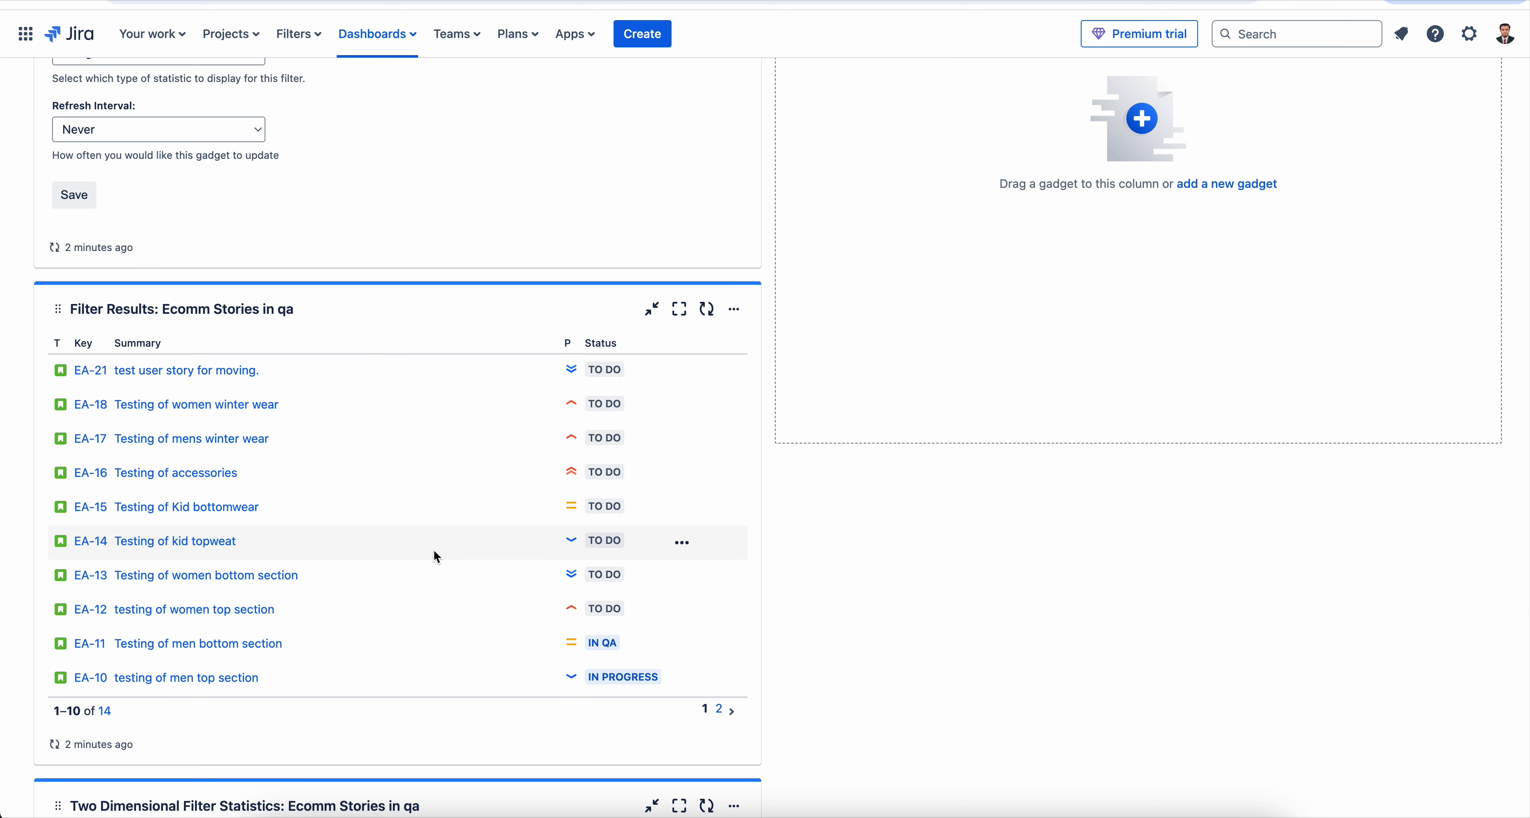
# - View the Filter Results gadget maximized to examine its story list, and return it to normal size
pyautogui.click(679, 309)
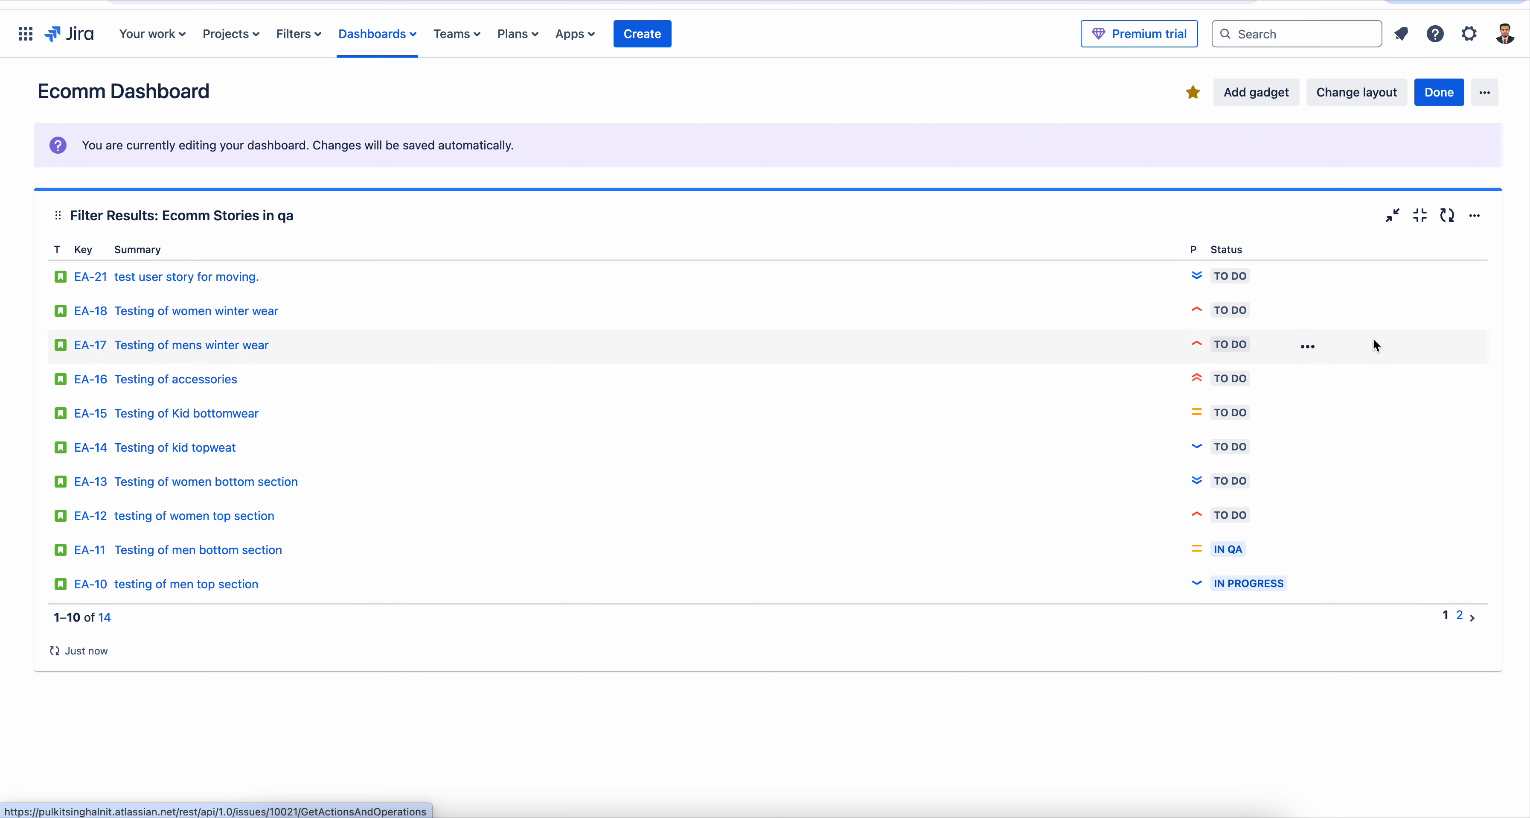
pyautogui.click(1420, 216)
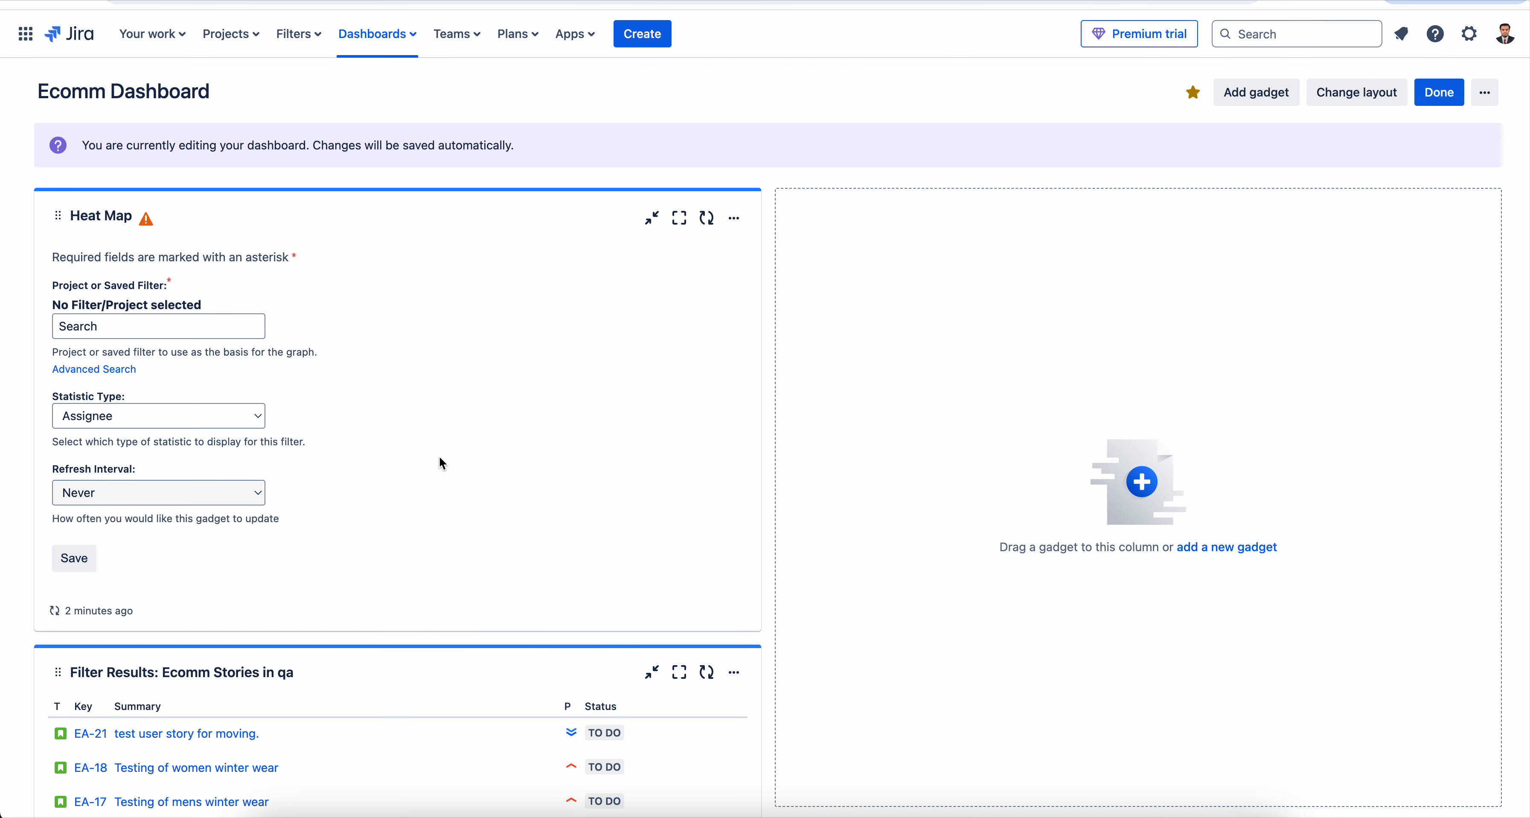
# - Open the configuration of the Filter Results gadget and set its number of results to 15
pyautogui.scroll(-5, 427, 575)
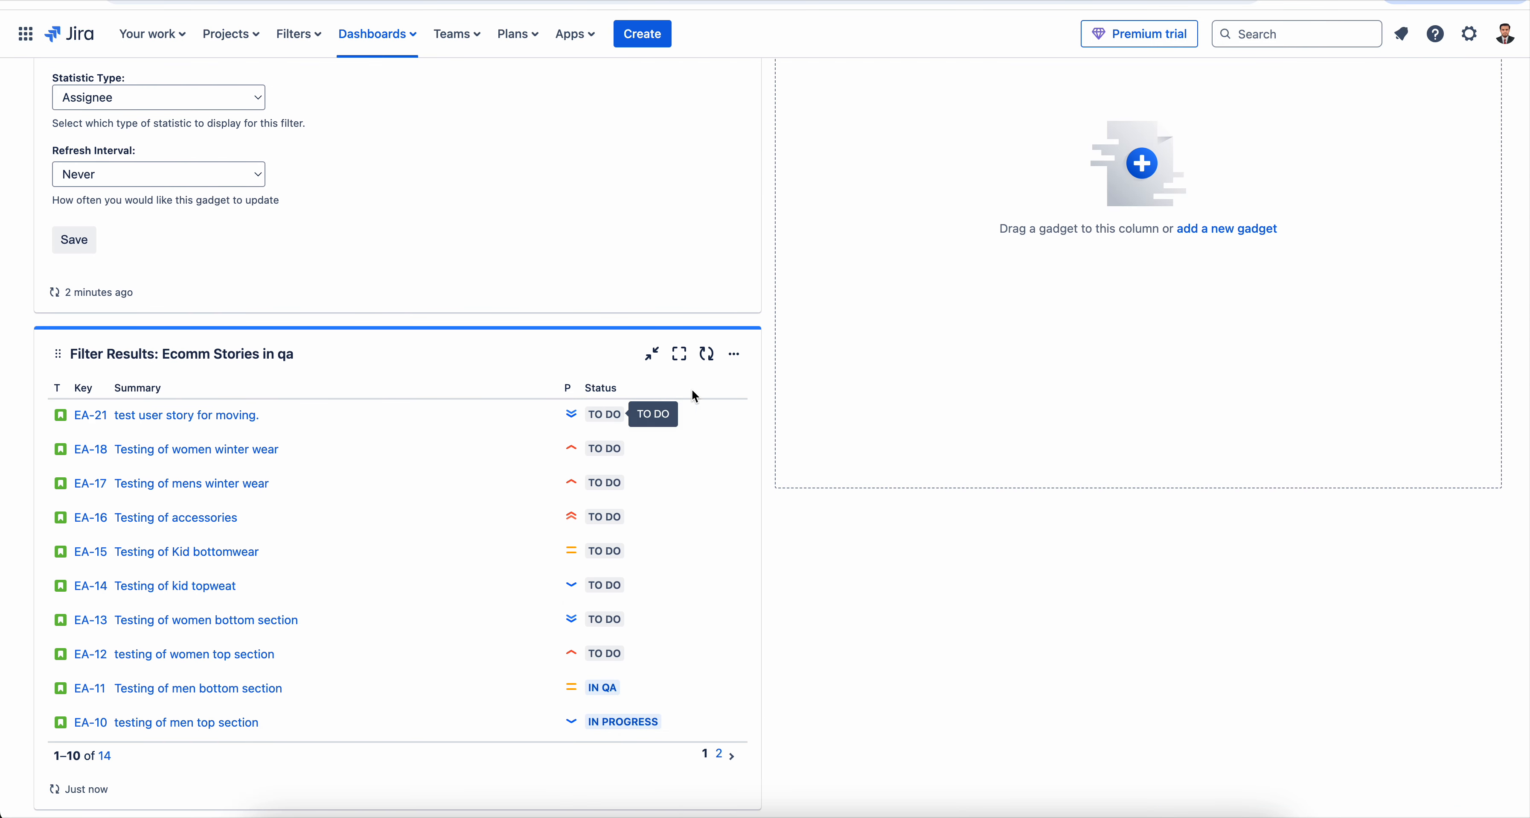
pyautogui.click(734, 354)
pyautogui.click(574, 479)
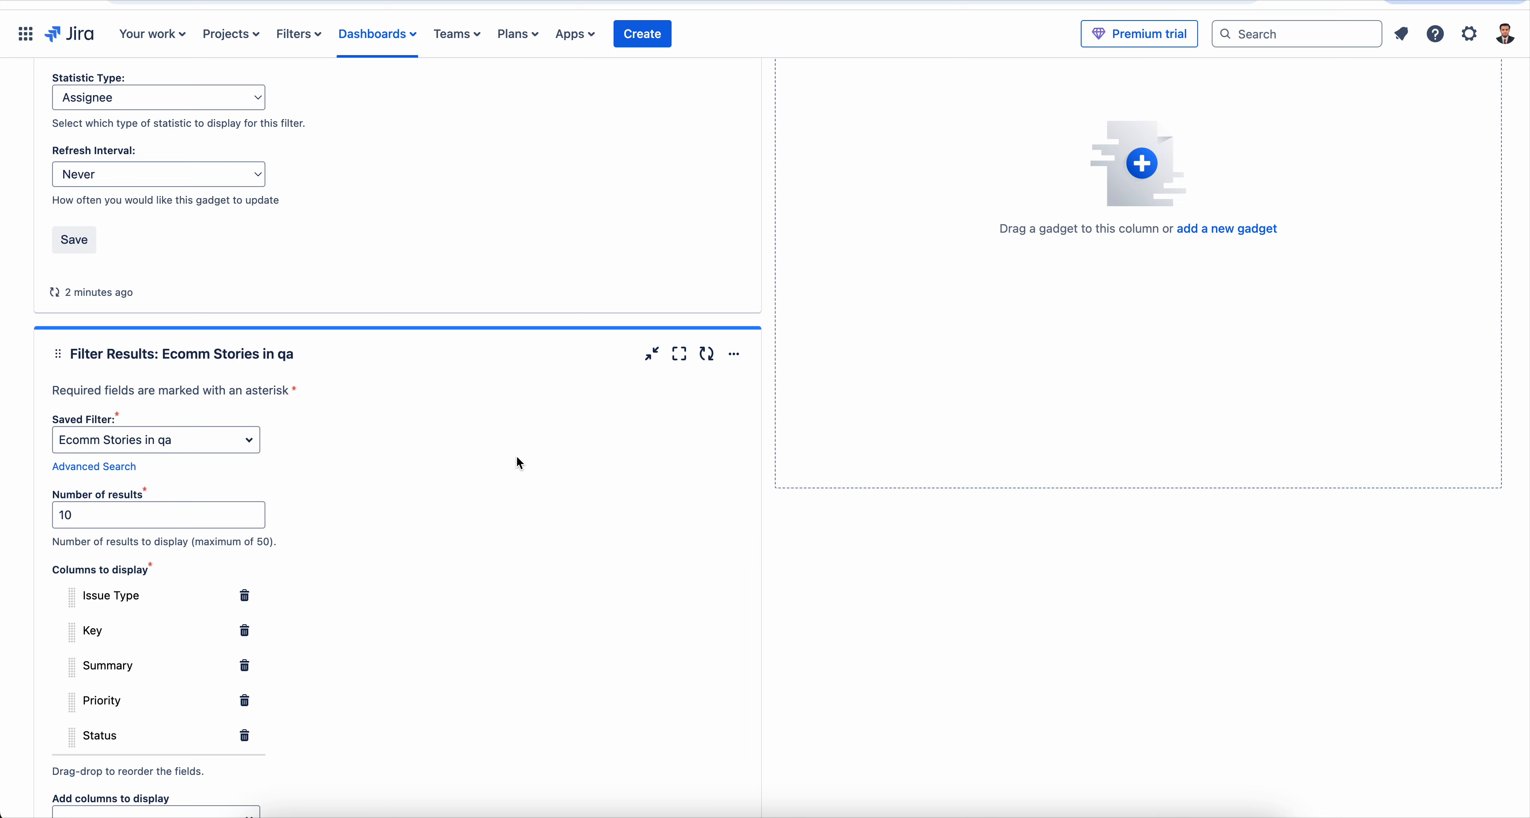
pyautogui.scroll(-5, 464, 454)
pyautogui.scroll(1, 465, 454)
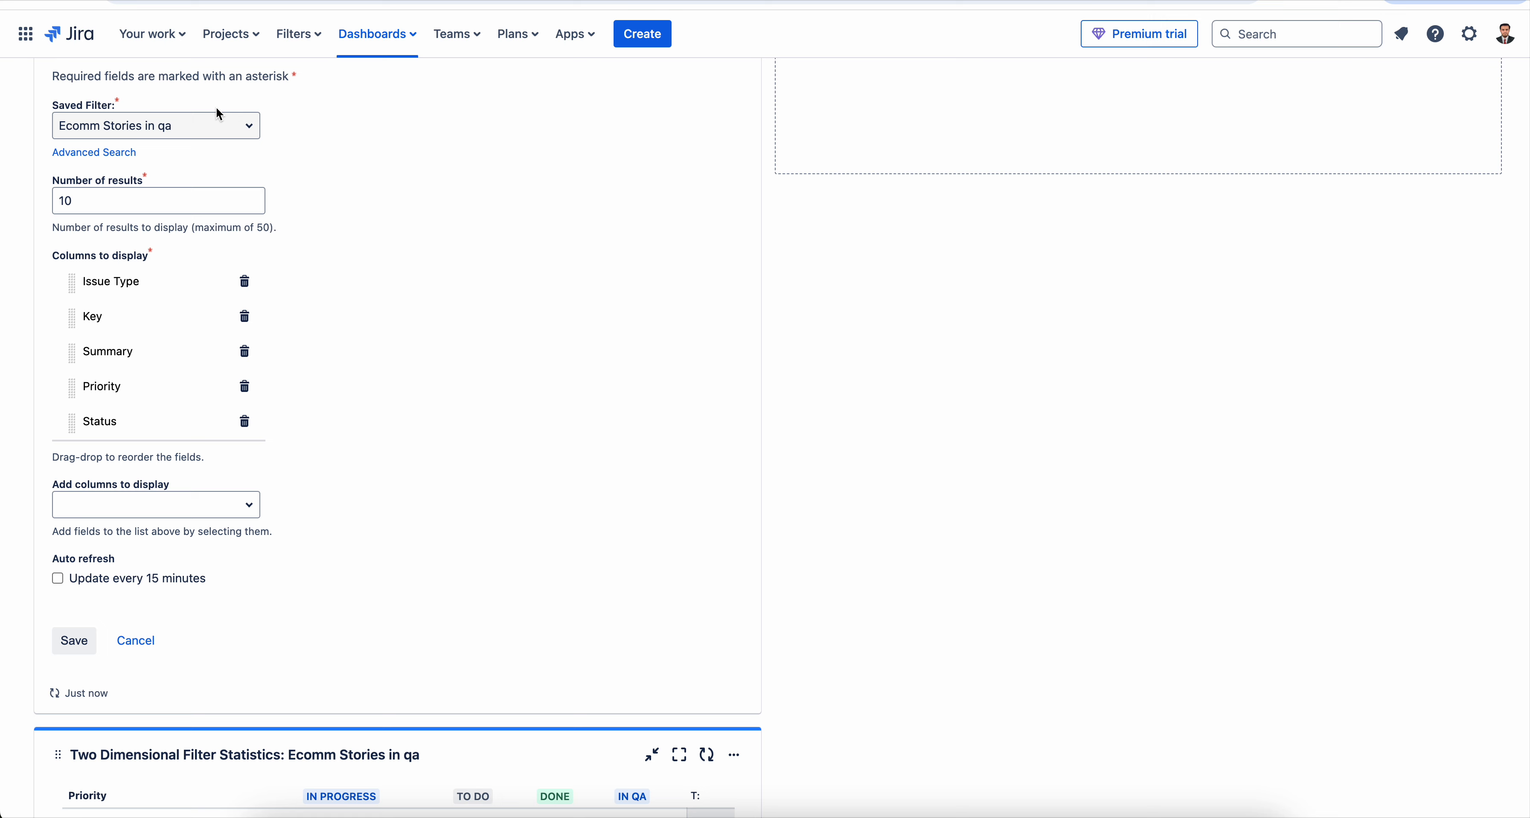
pyautogui.click(132, 204)
pyautogui.press('BackSpace')
pyautogui.write('5')
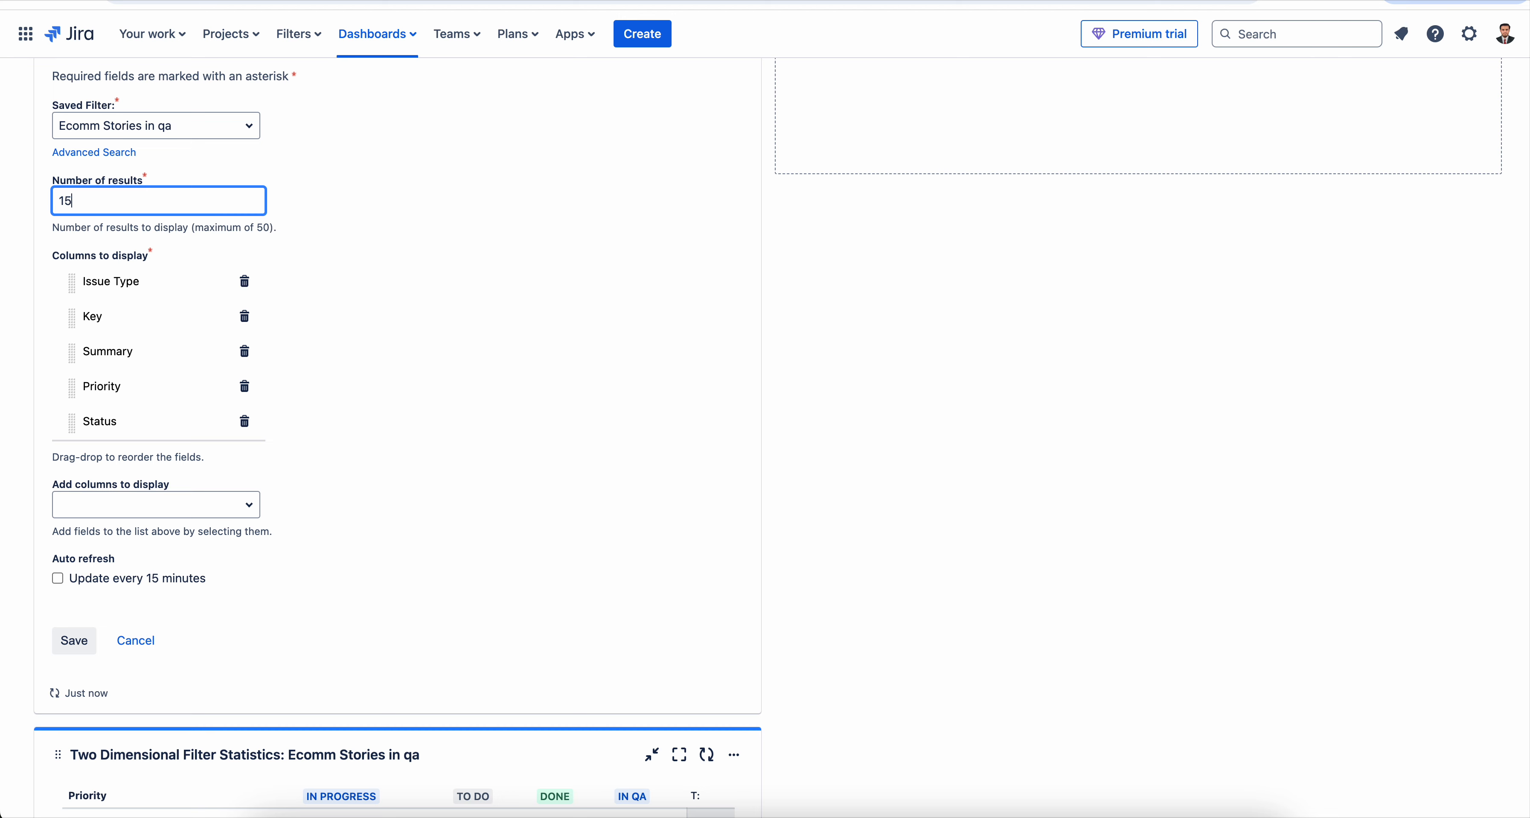
pyautogui.click(363, 258)
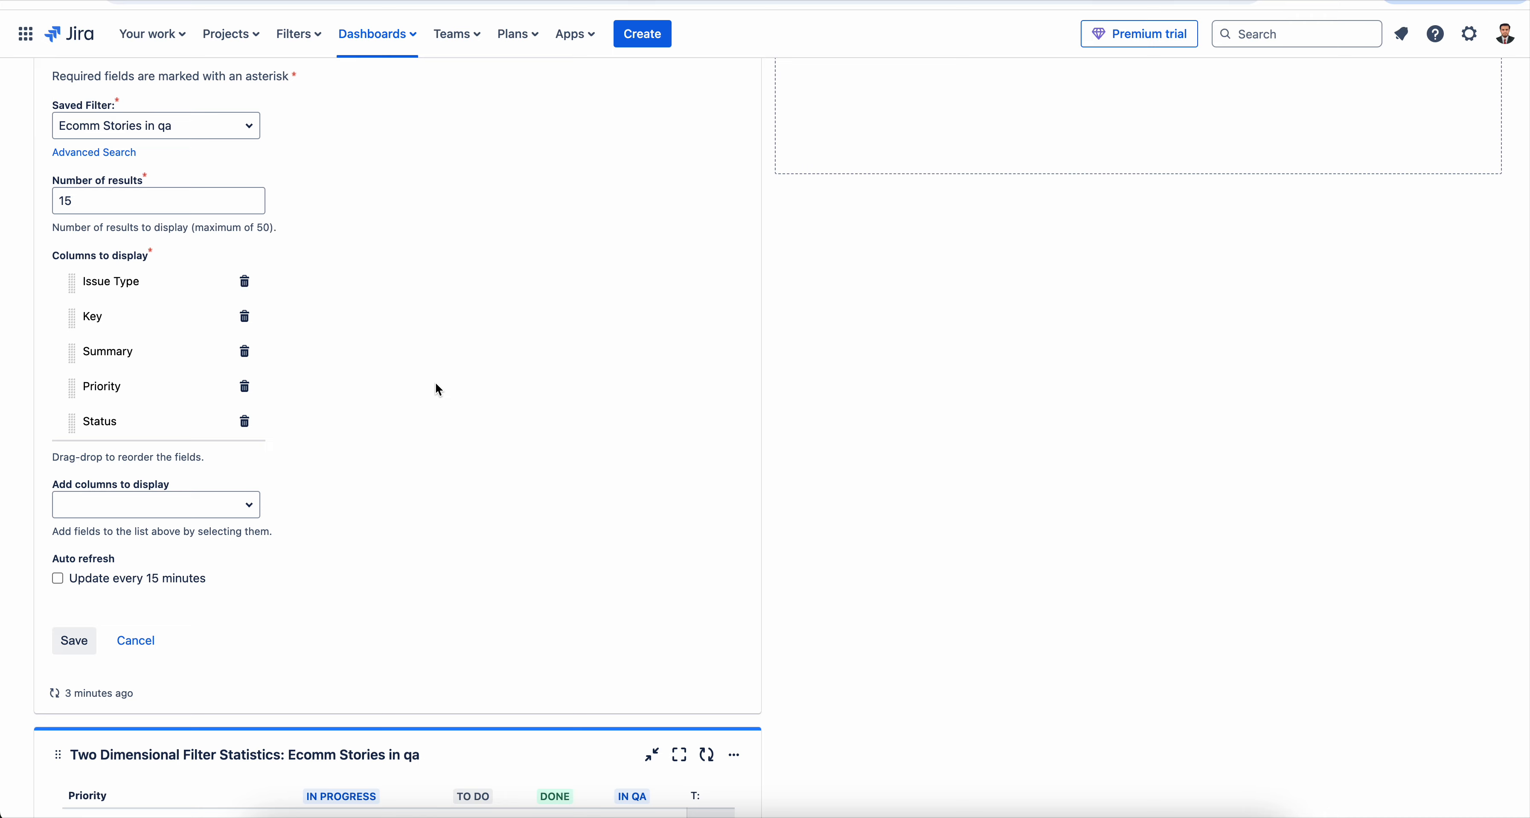
# - Delete the Filter Results gadget for Ecomm Stories in qa from the dashboard and confirm its removal
pyautogui.scroll(5, 438, 389)
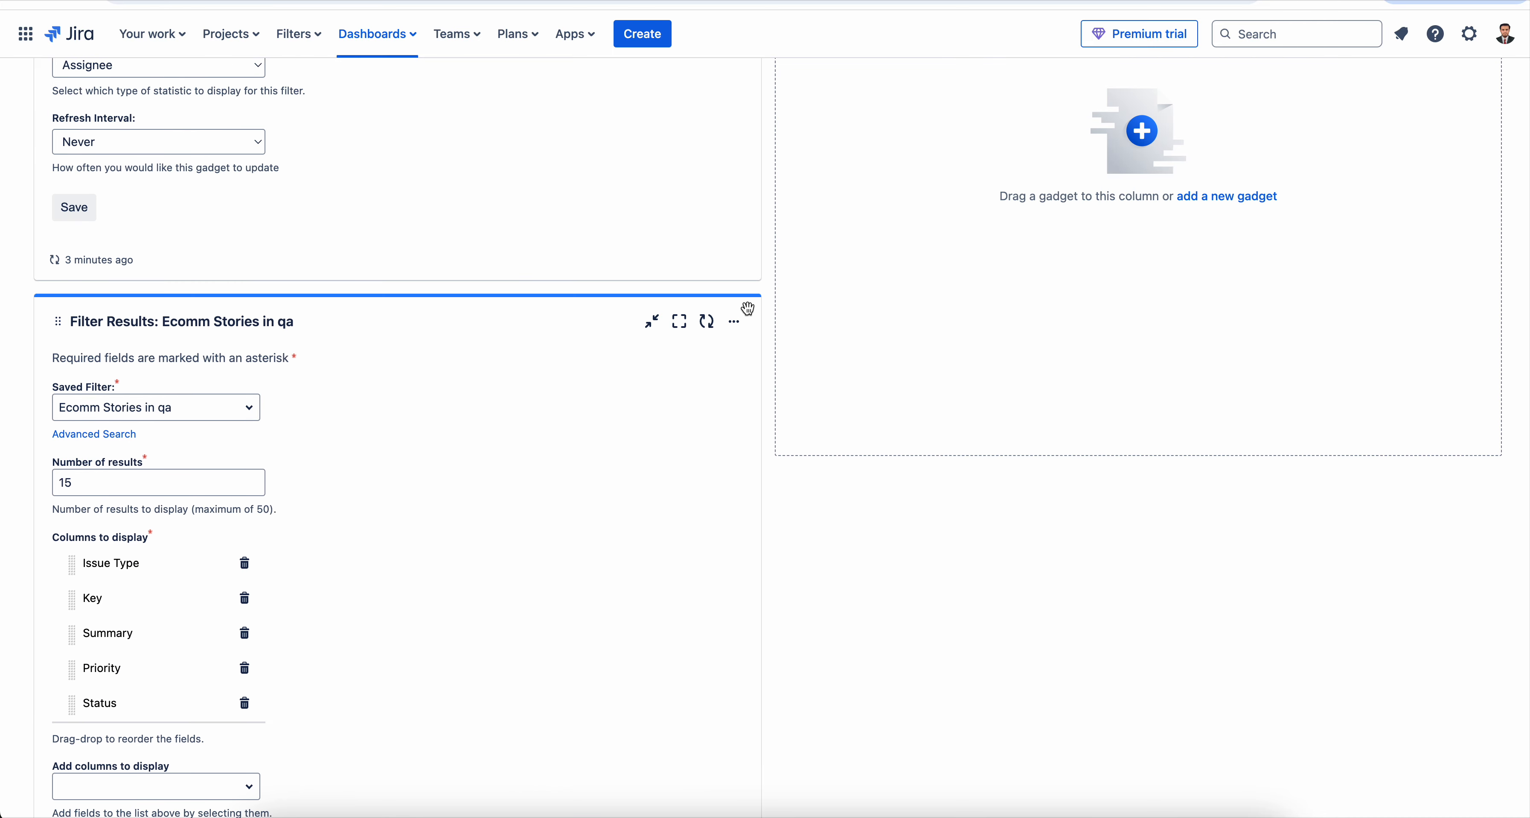
pyautogui.click(746, 322)
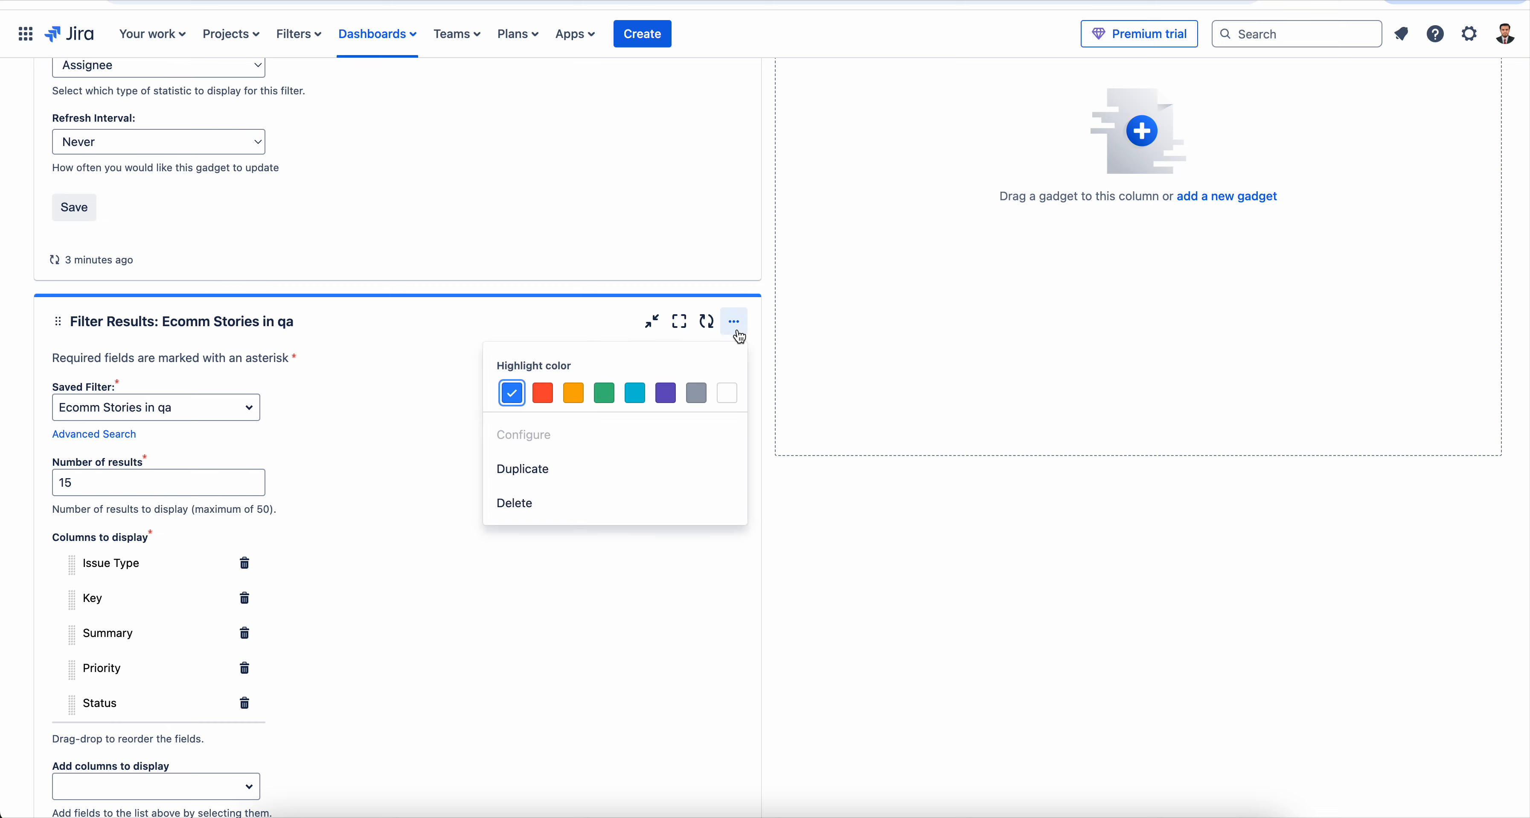
pyautogui.click(523, 504)
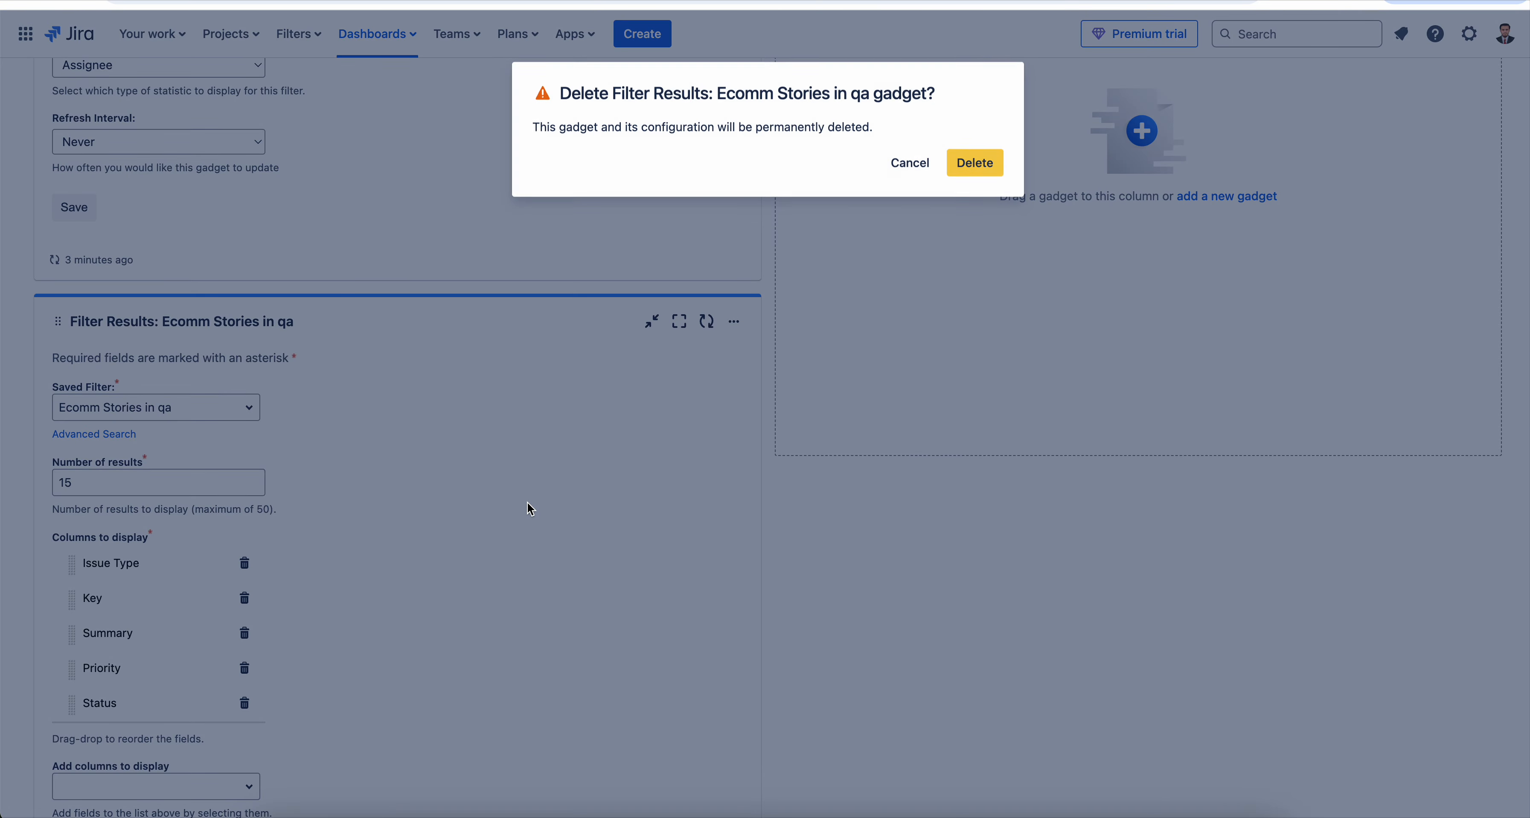
pyautogui.click(979, 164)
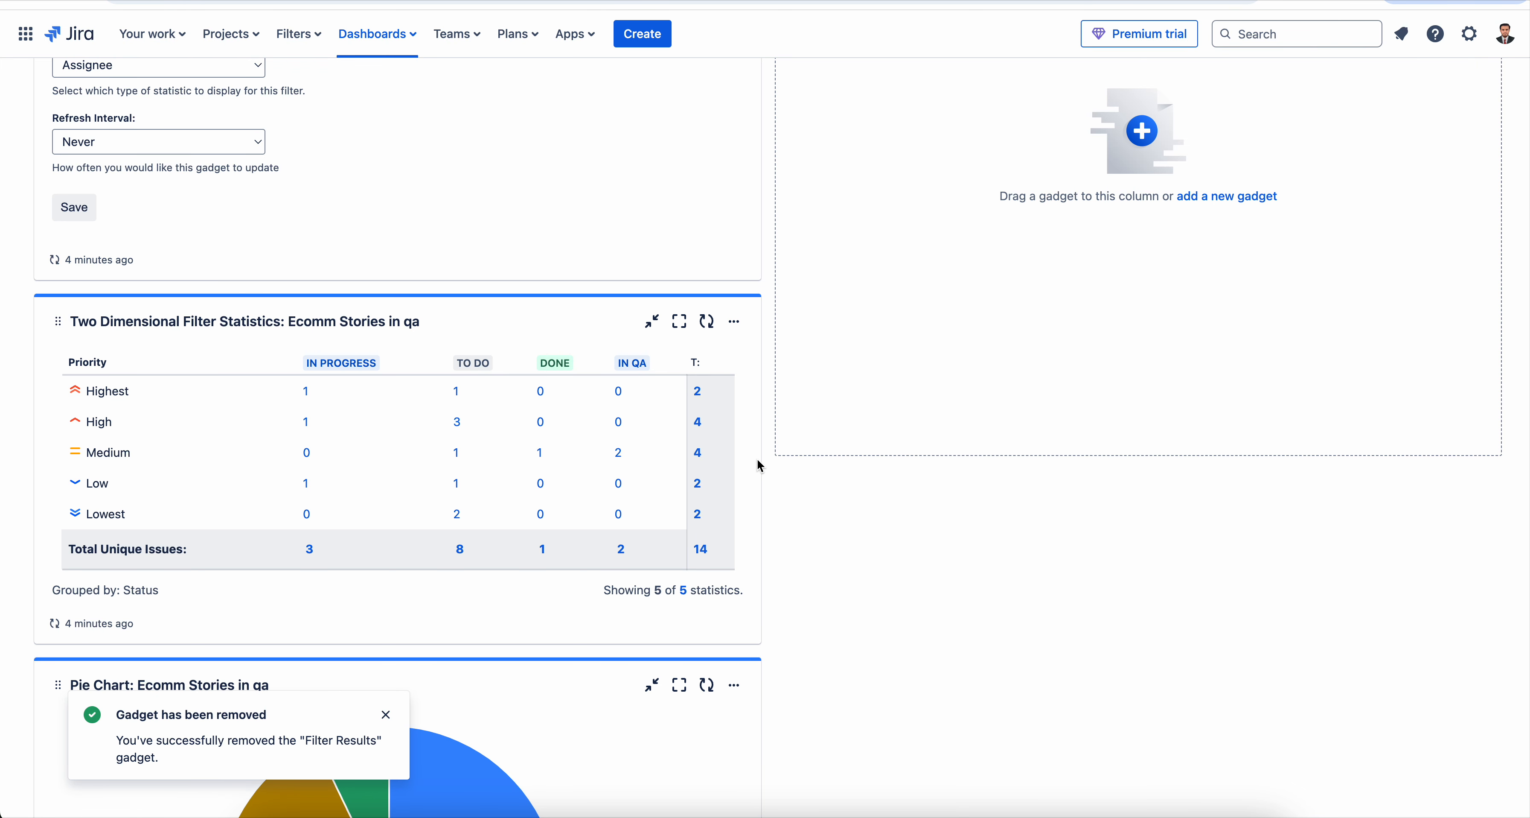
# - Search for "st" in the Heat Map gadget's configuration and choose the saved filter "Ecomm Stories in qa" as its basis
pyautogui.scroll(5, 757, 459)
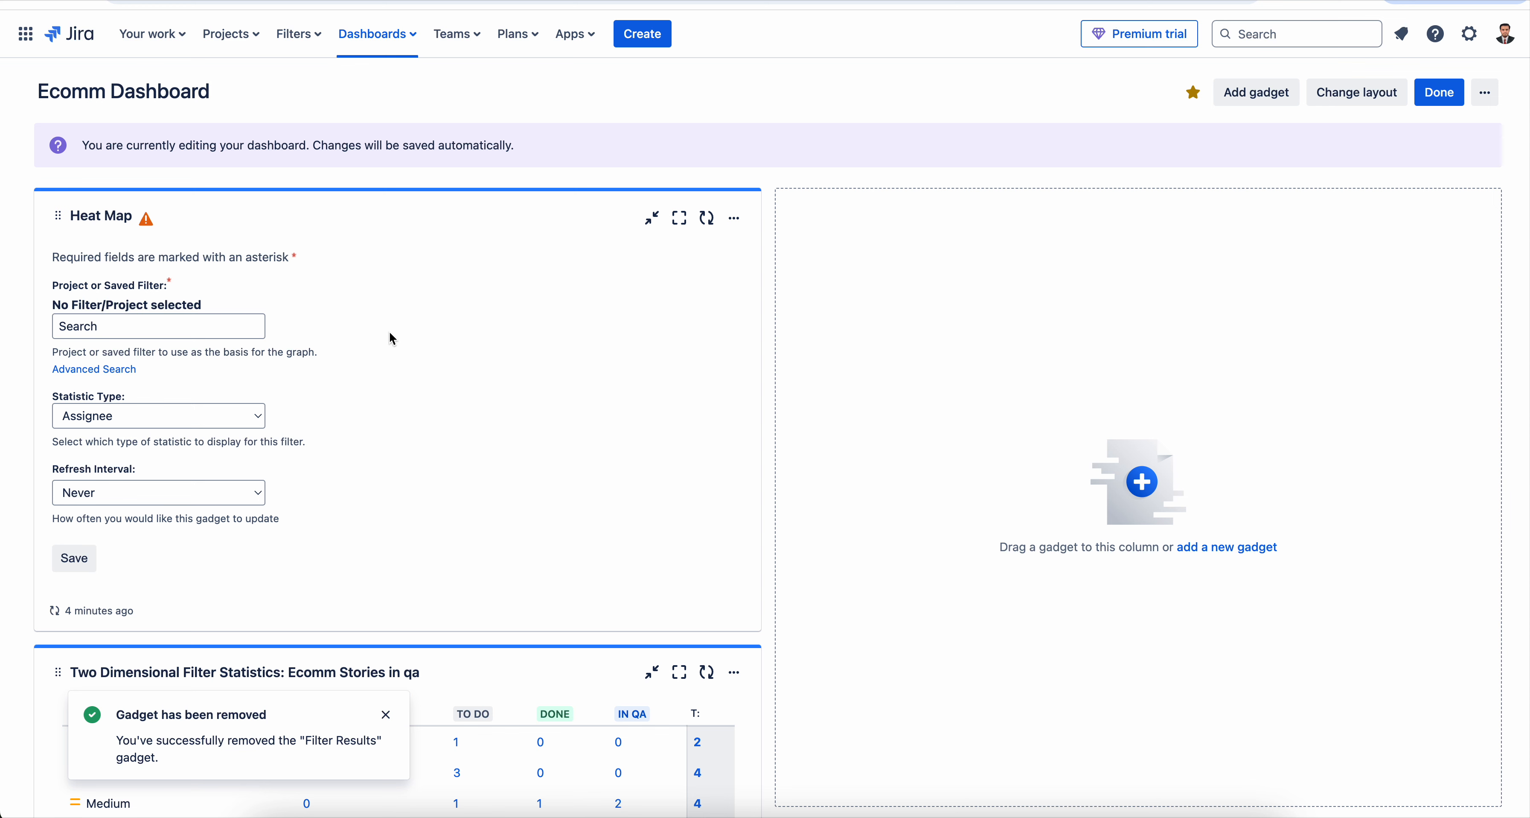
pyautogui.click(154, 331)
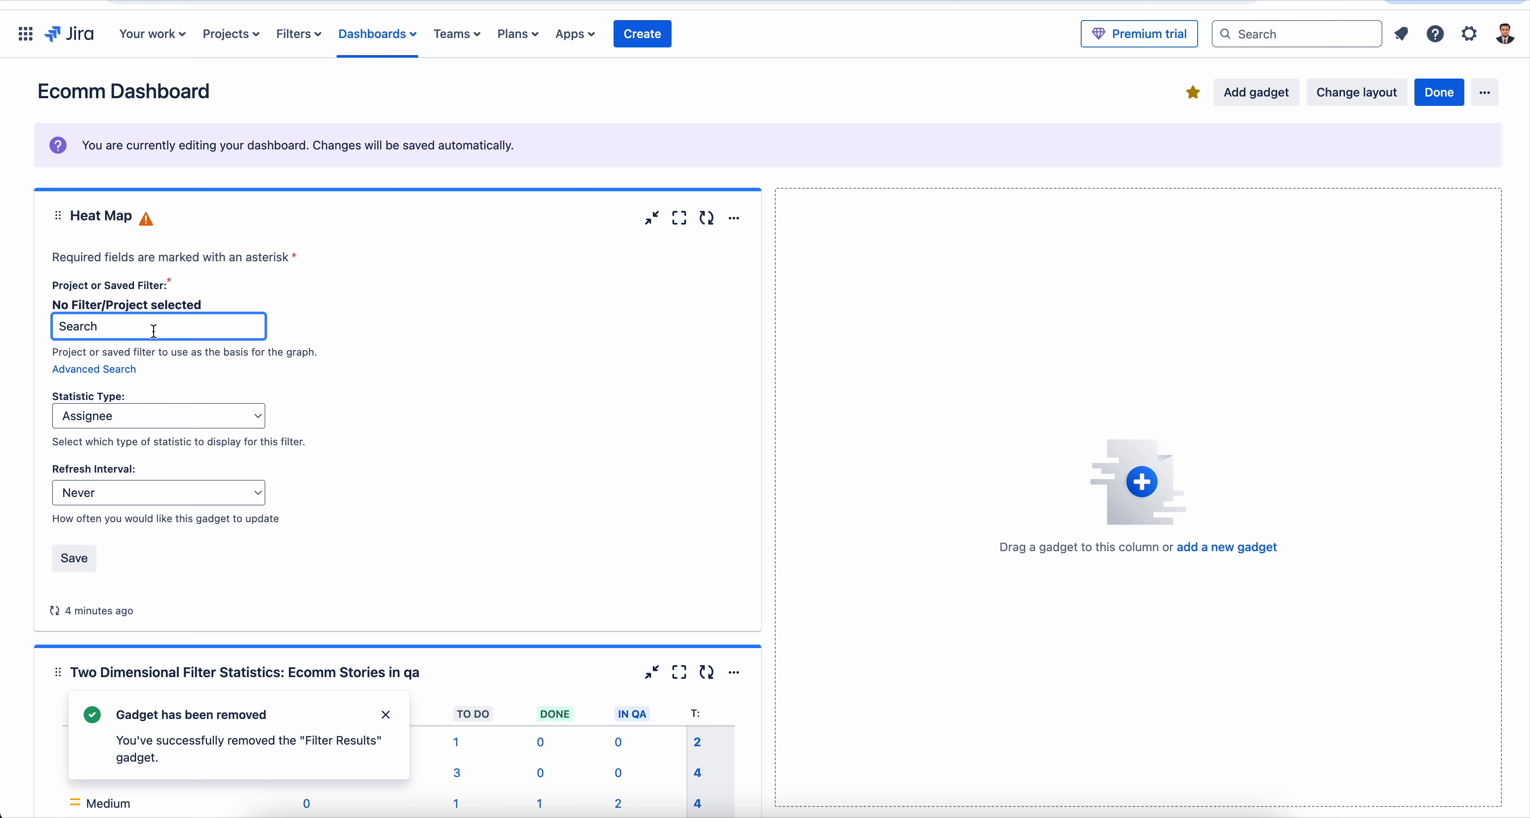
pyautogui.write('s')
pyautogui.press('BackSpace')
pyautogui.write('st')
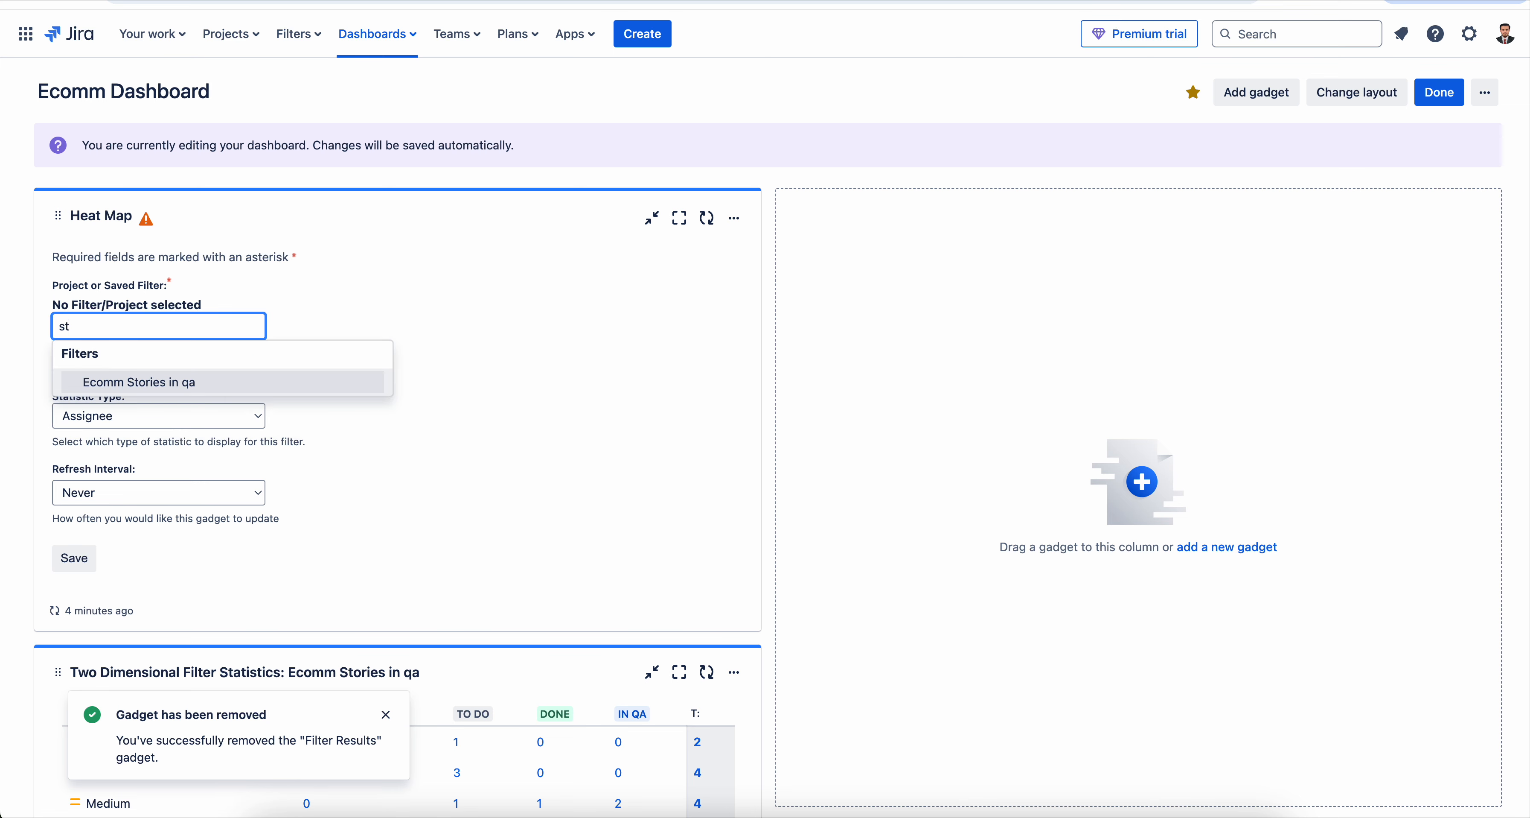
pyautogui.click(171, 380)
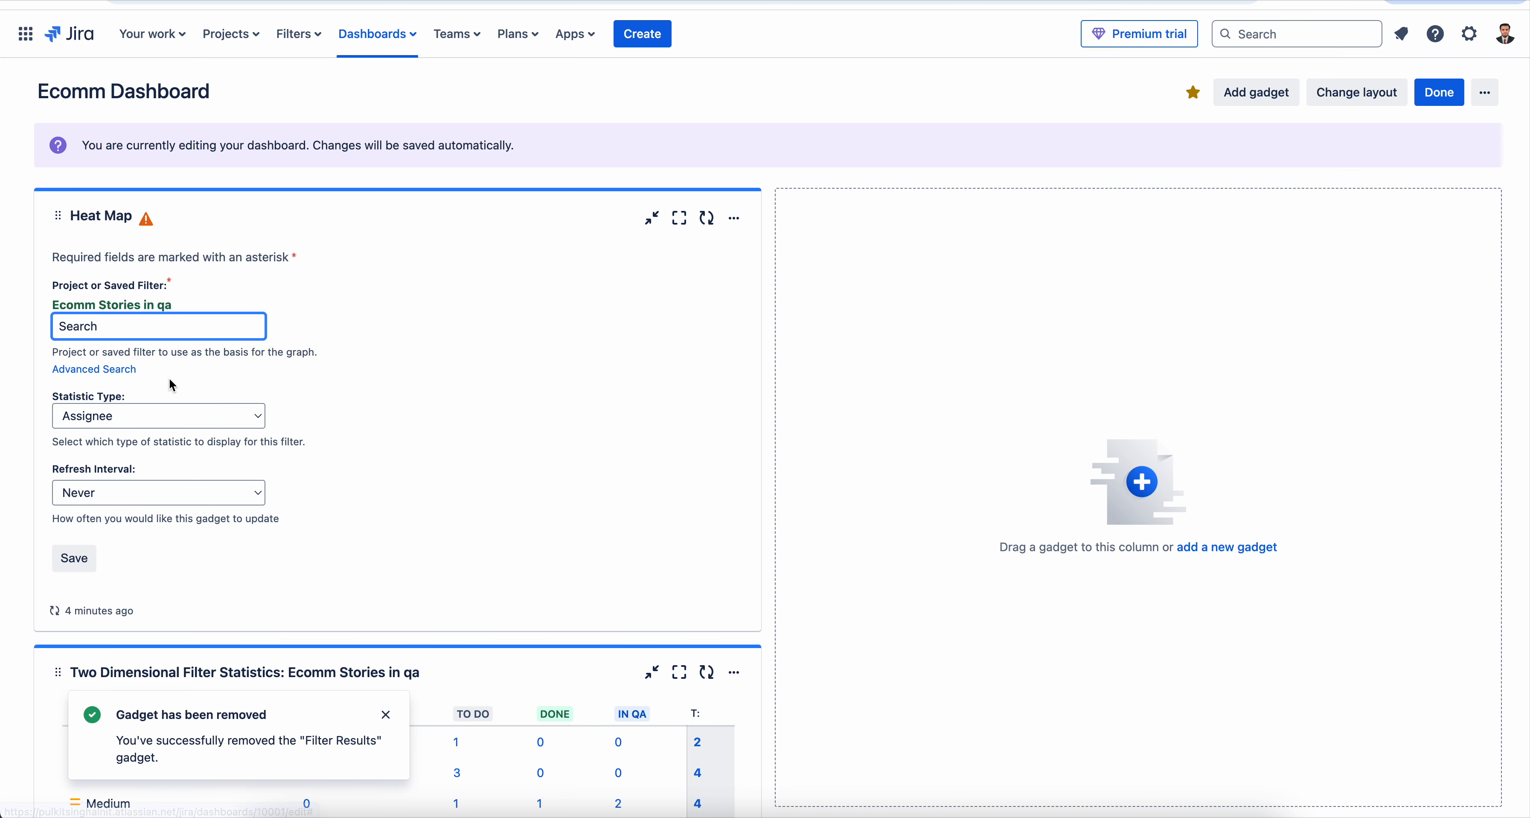
# - Set the Heat Map's statistic type to Status, save the gadget, and compare its statuses with the two-dimensional statistics table
pyautogui.click(189, 417)
pyautogui.click(159, 683)
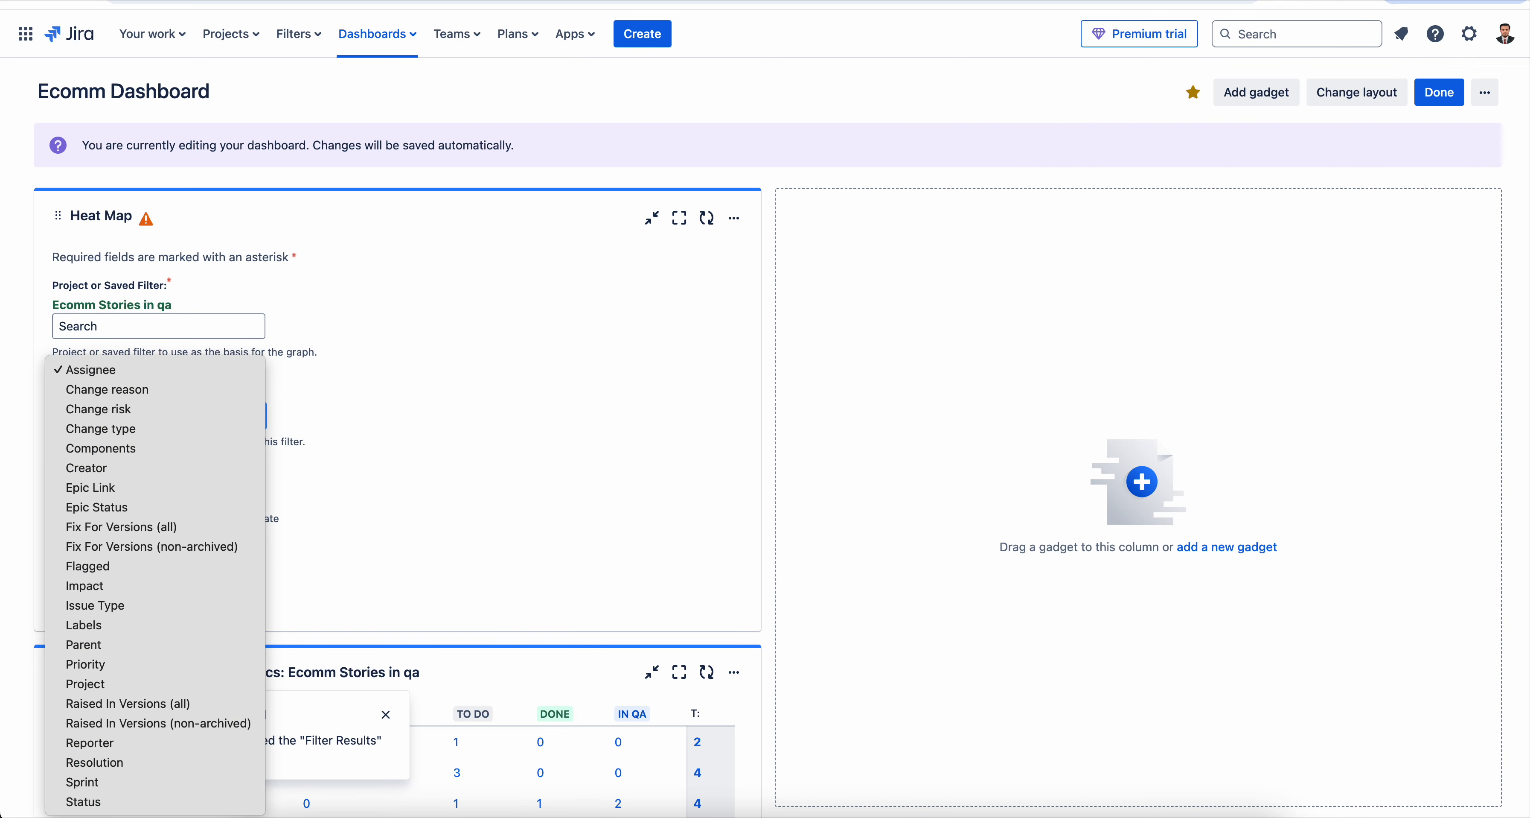
pyautogui.click(128, 801)
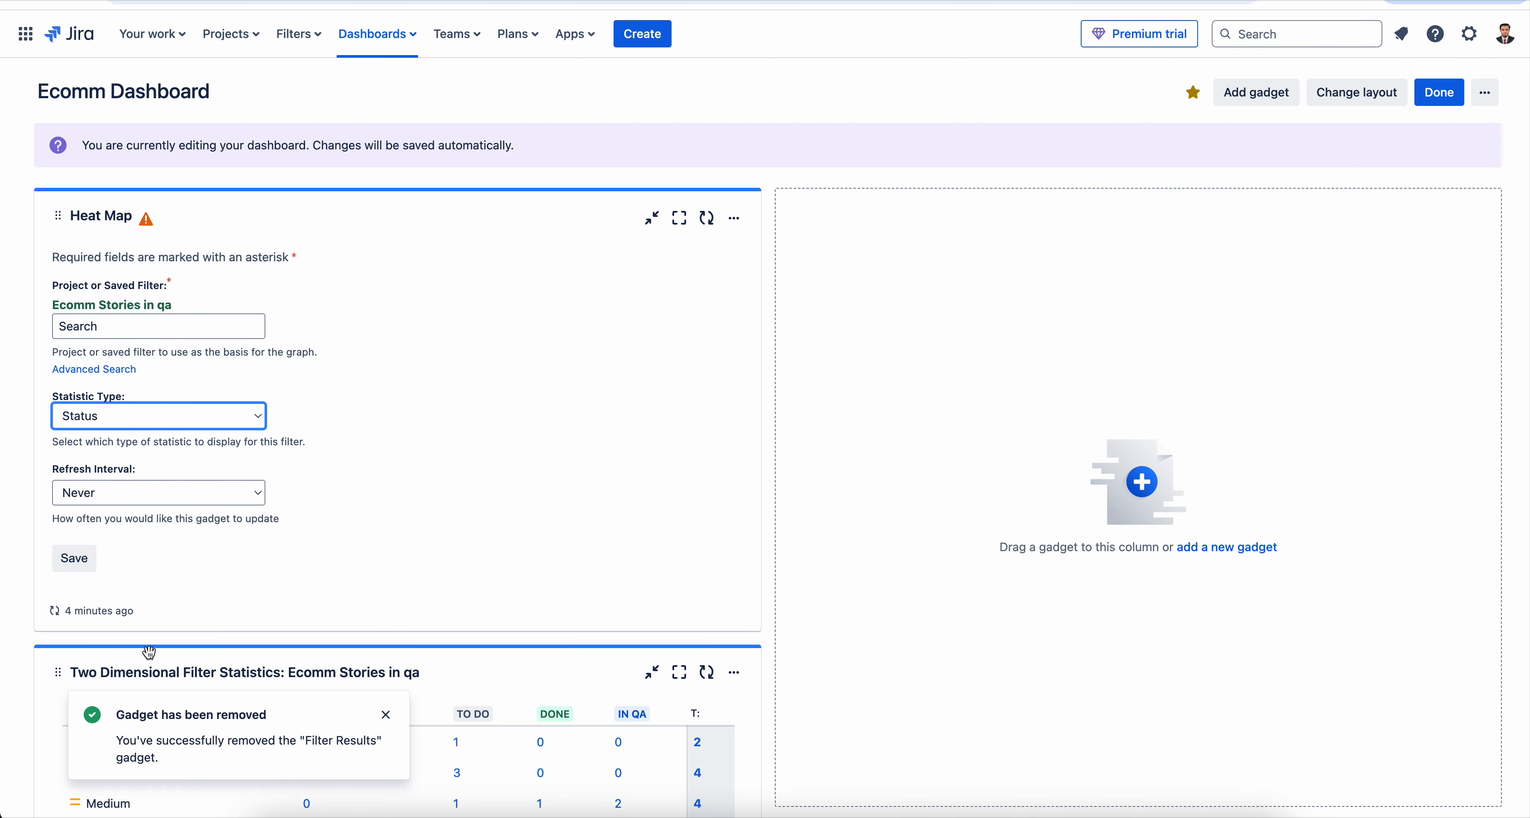
pyautogui.click(74, 558)
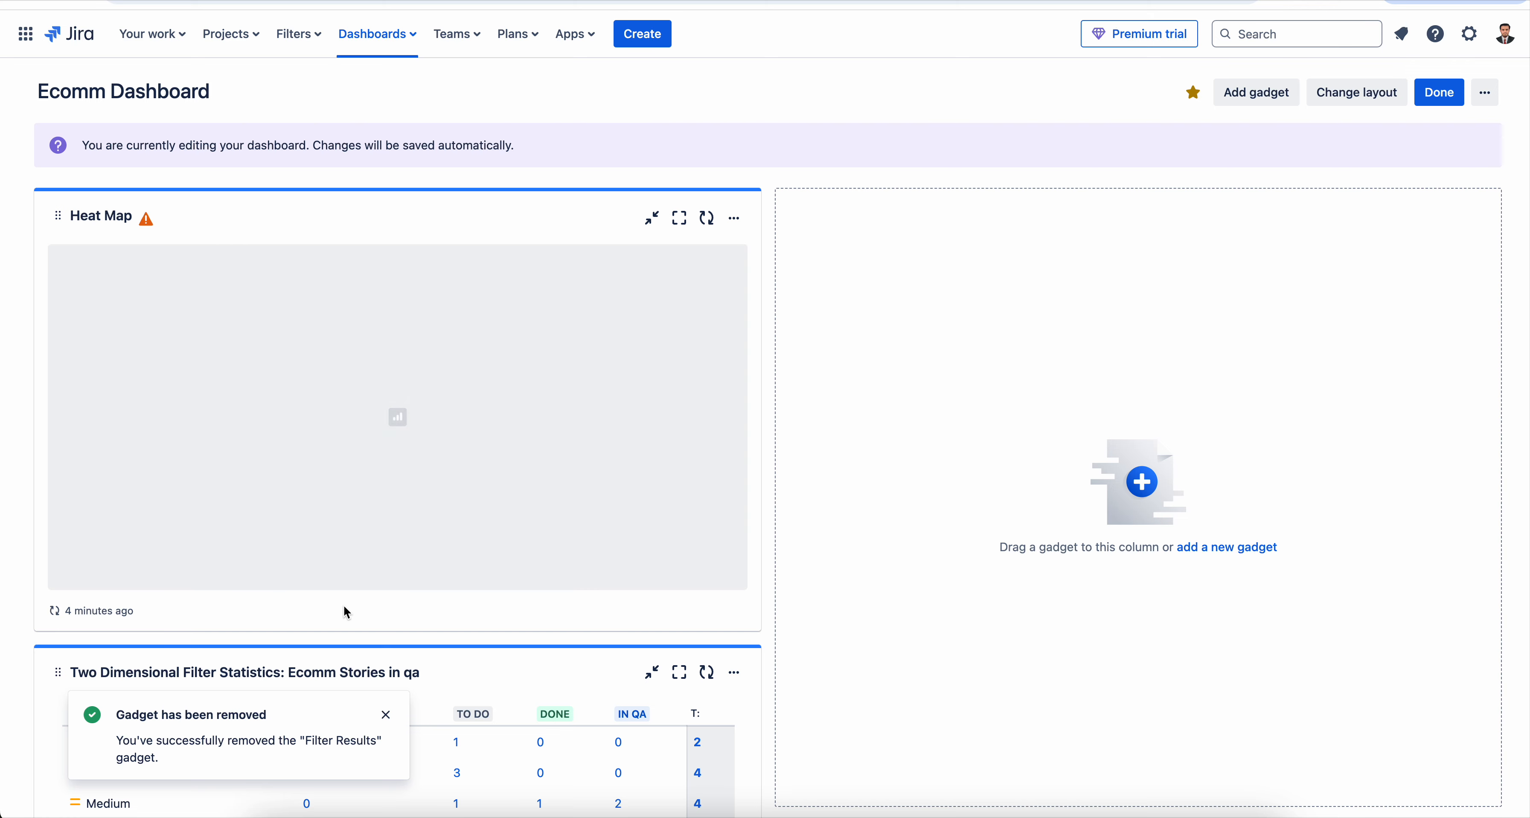
pyautogui.scroll(-1, 564, 579)
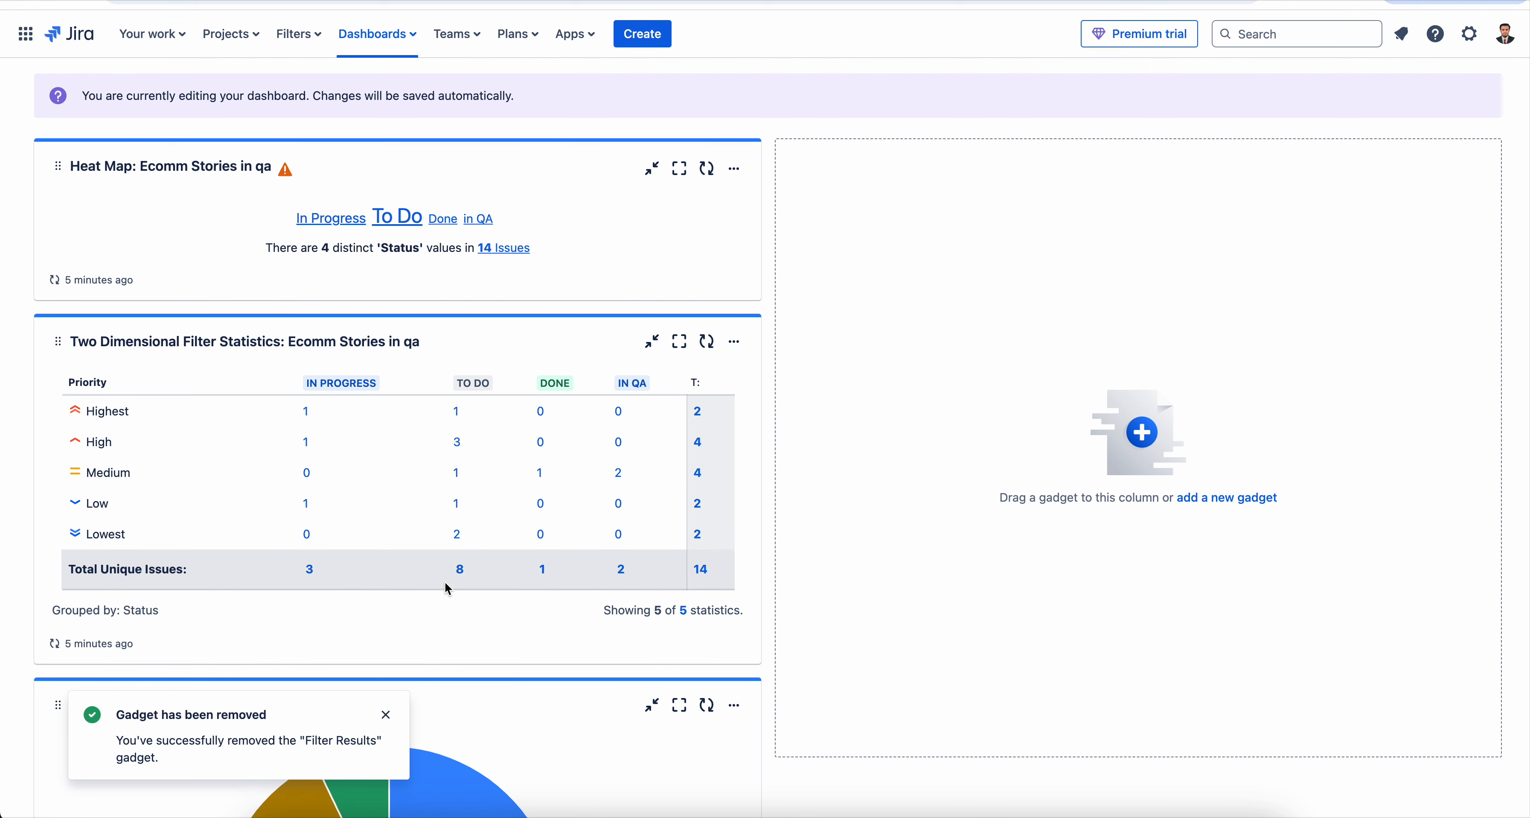
pyautogui.scroll(2, 463, 571)
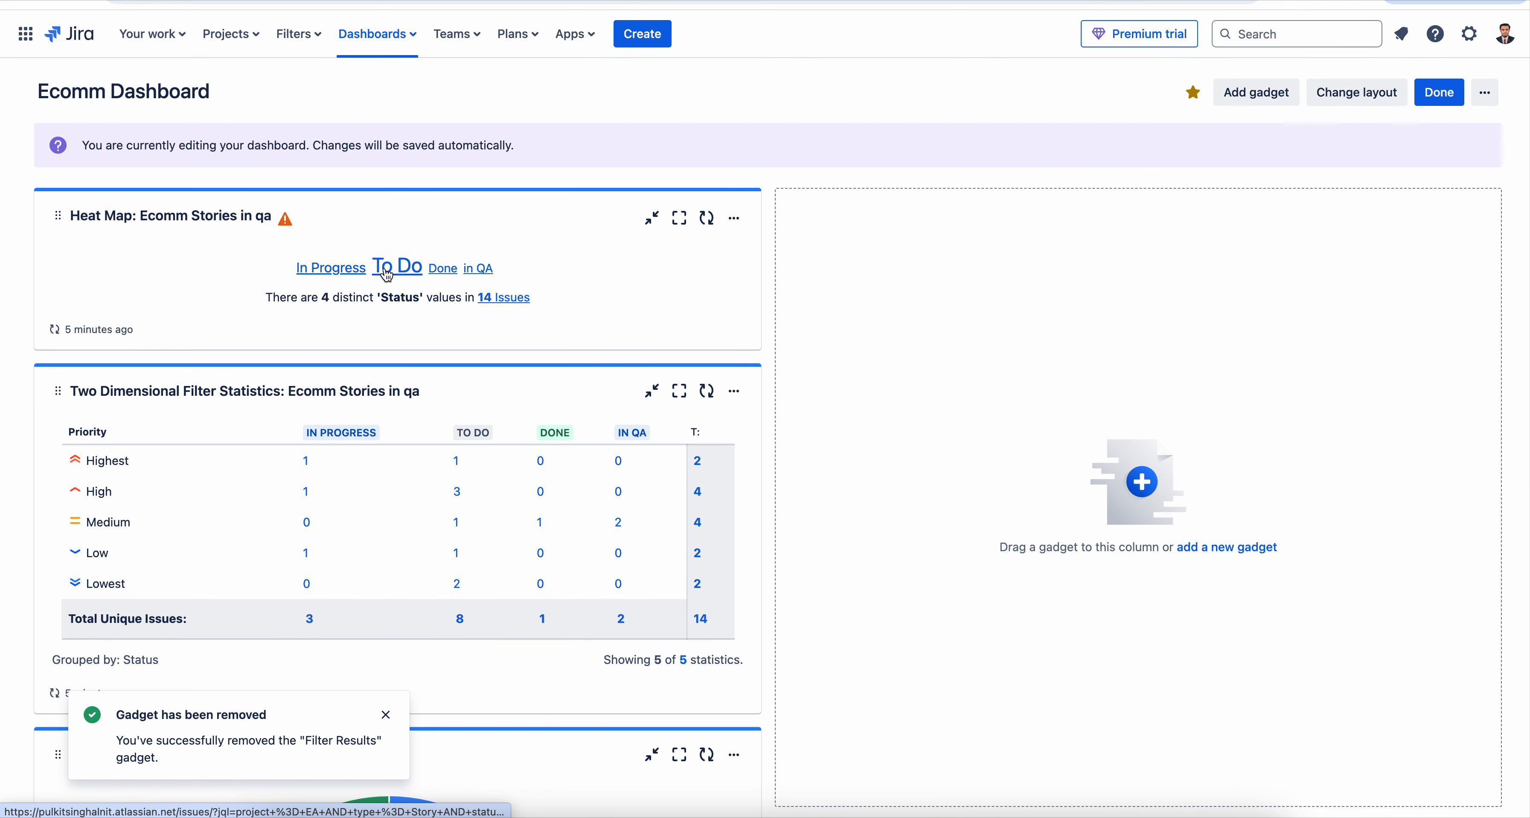
pyautogui.moveTo(410, 269)
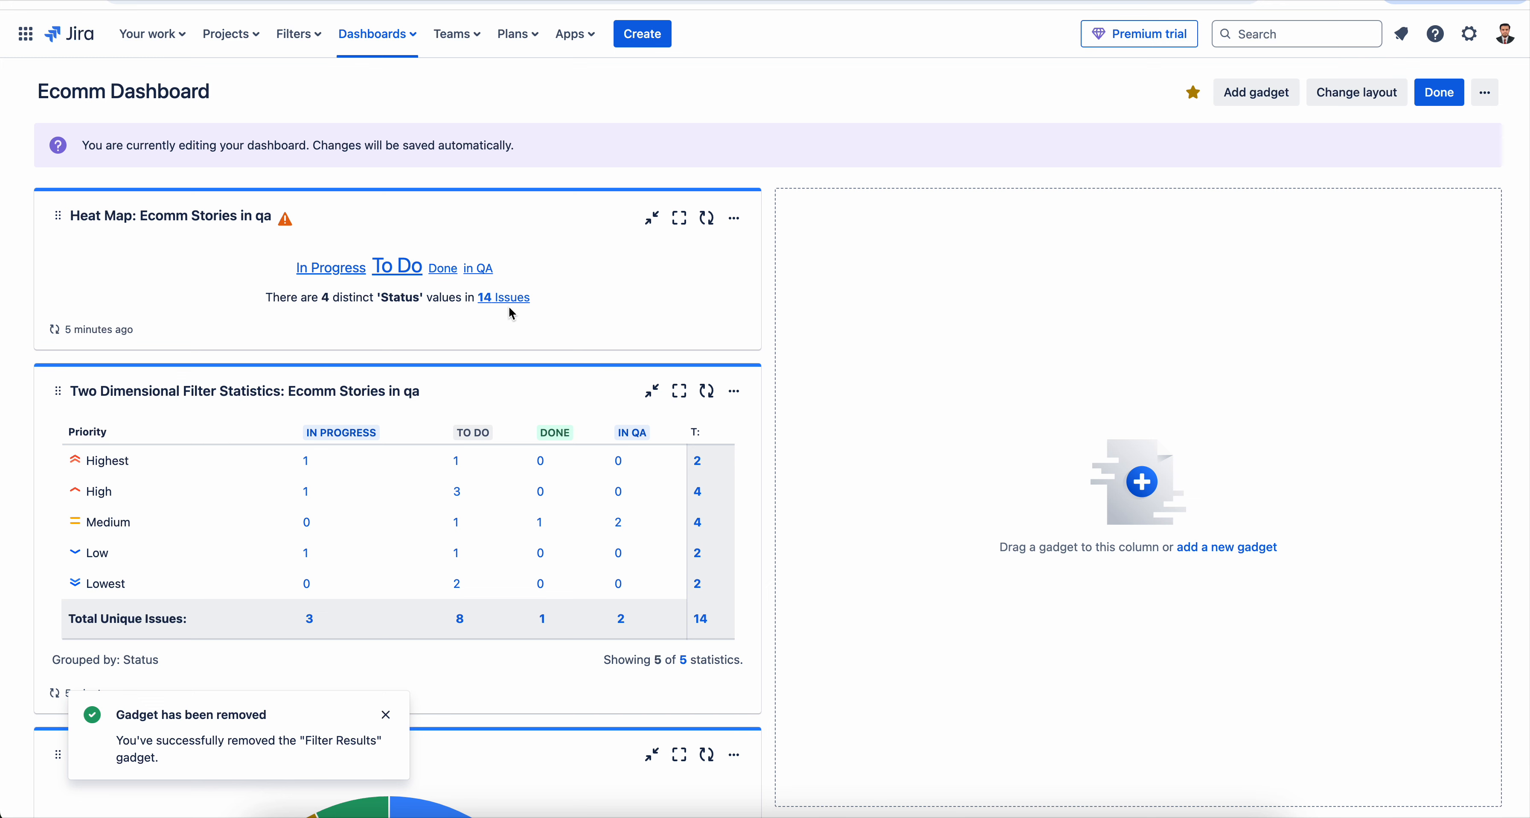
# - Reconfigure the Heat Map gadget to use Priority as its statistic type, and save the configuration
pyautogui.click(743, 224)
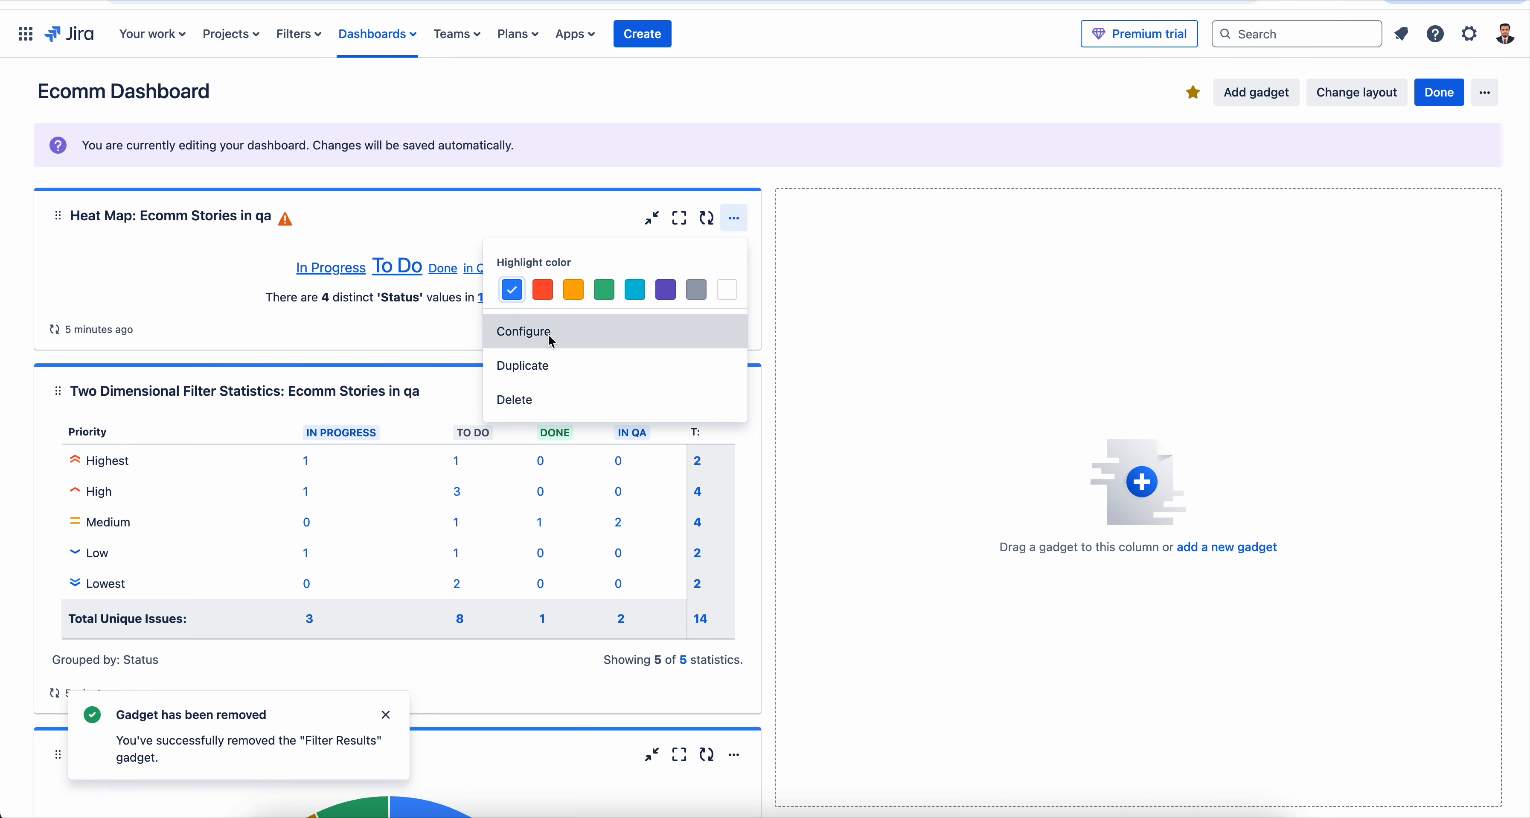
pyautogui.click(548, 333)
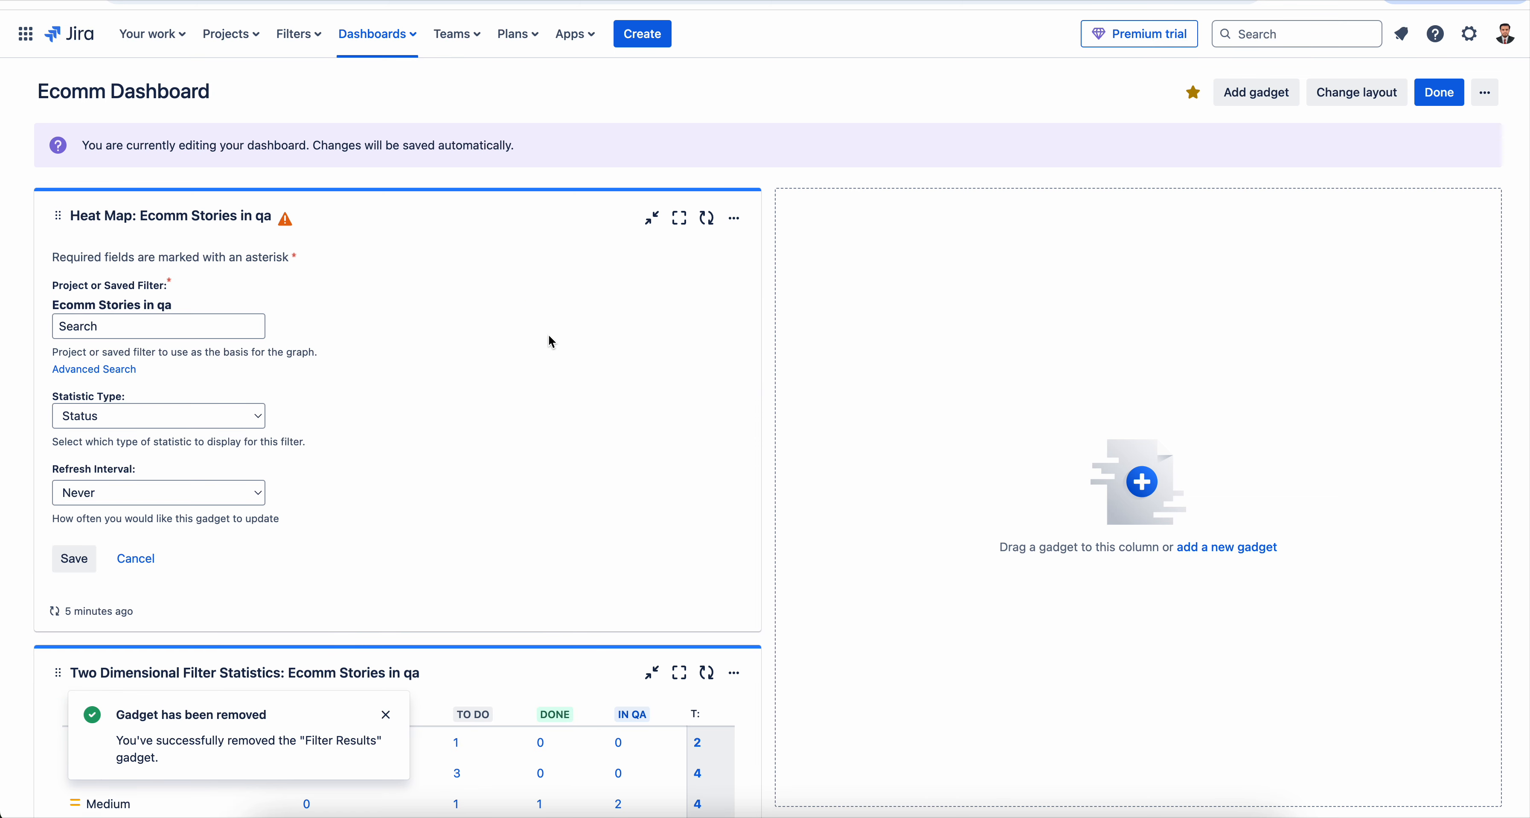
pyautogui.click(239, 416)
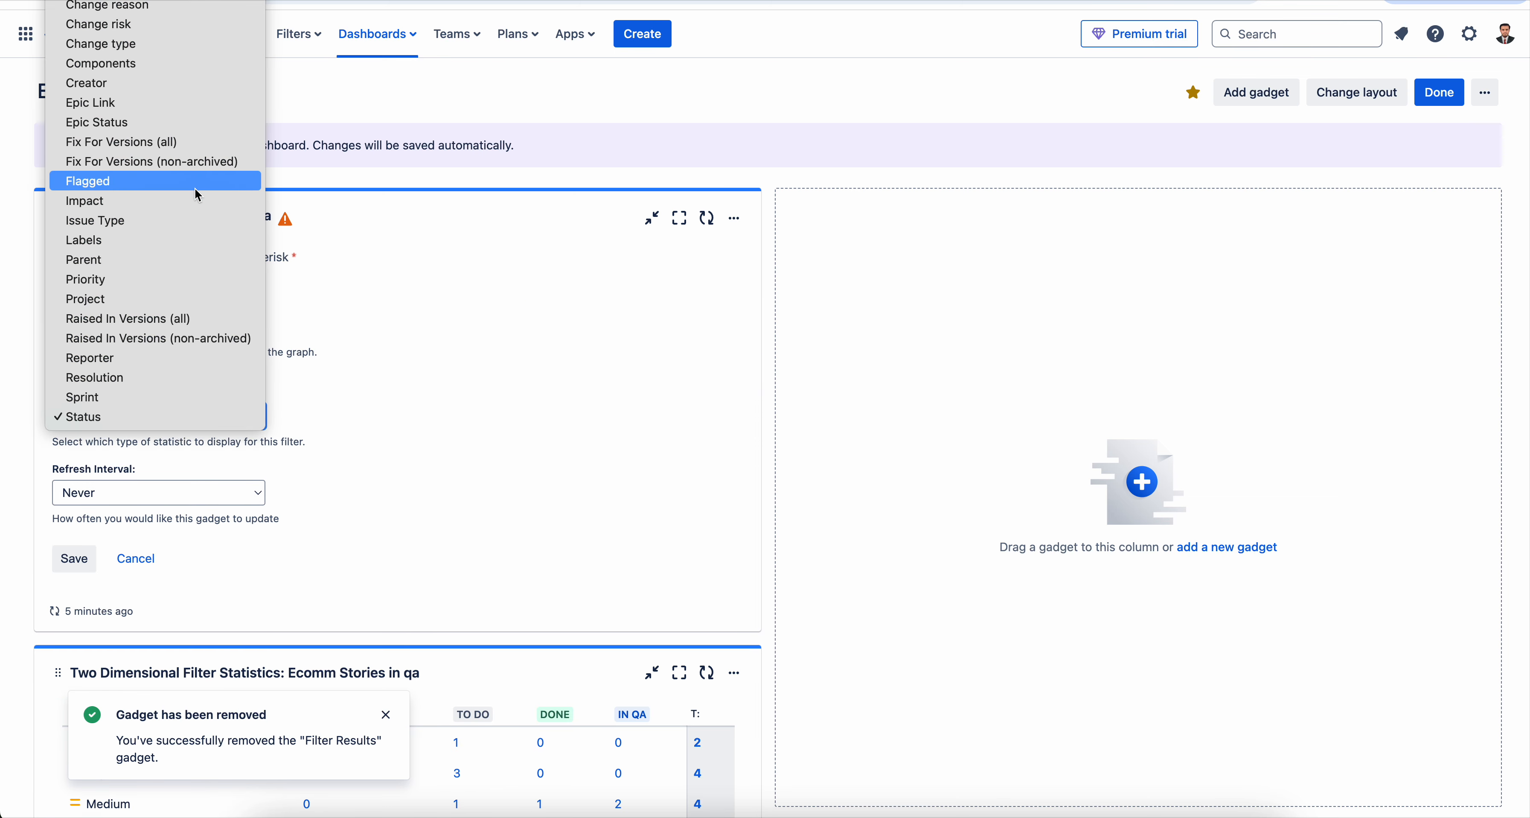
pyautogui.click(183, 280)
pyautogui.click(86, 559)
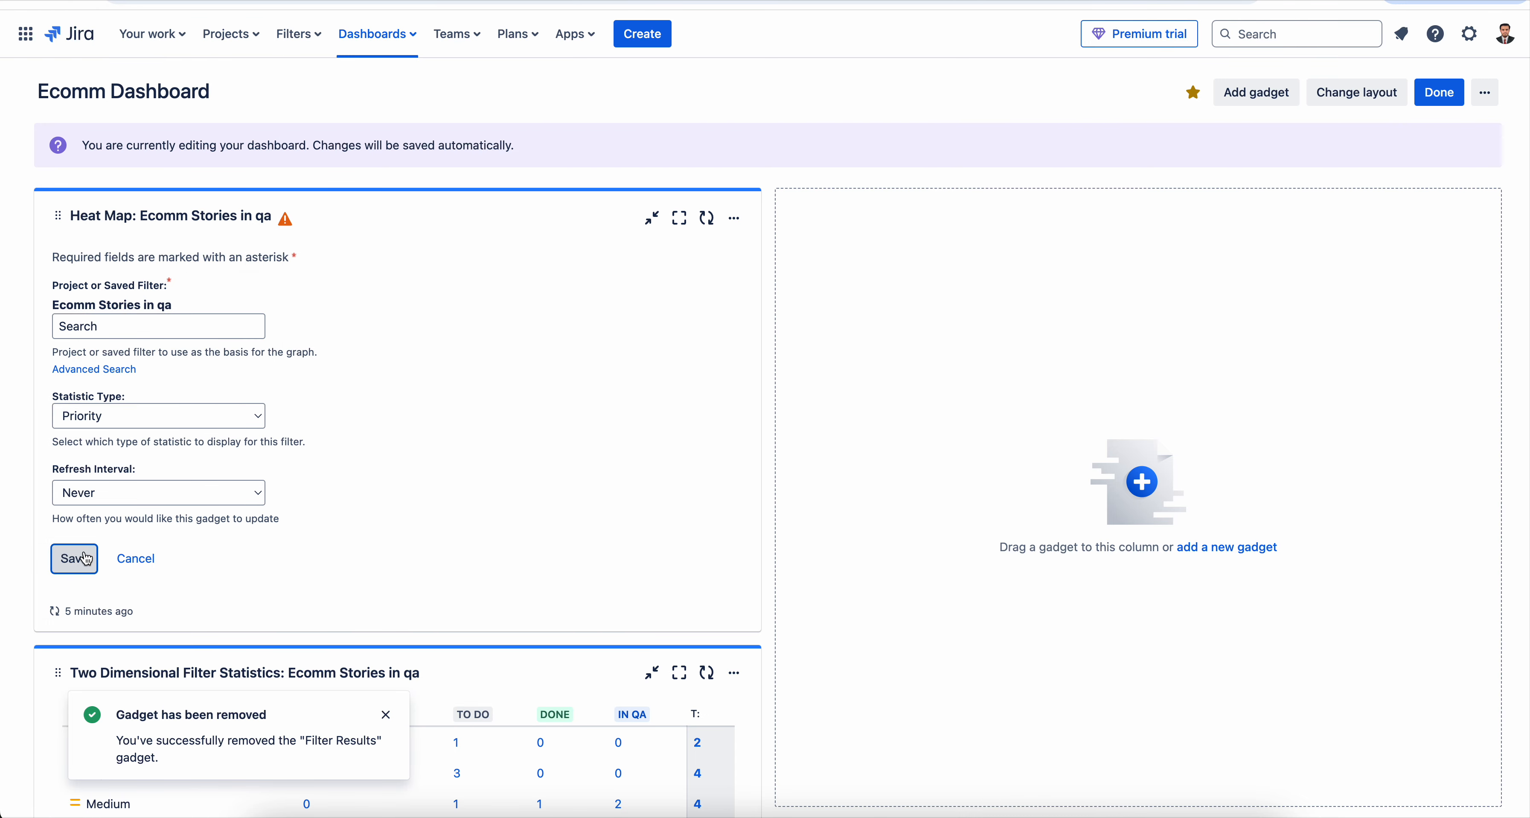